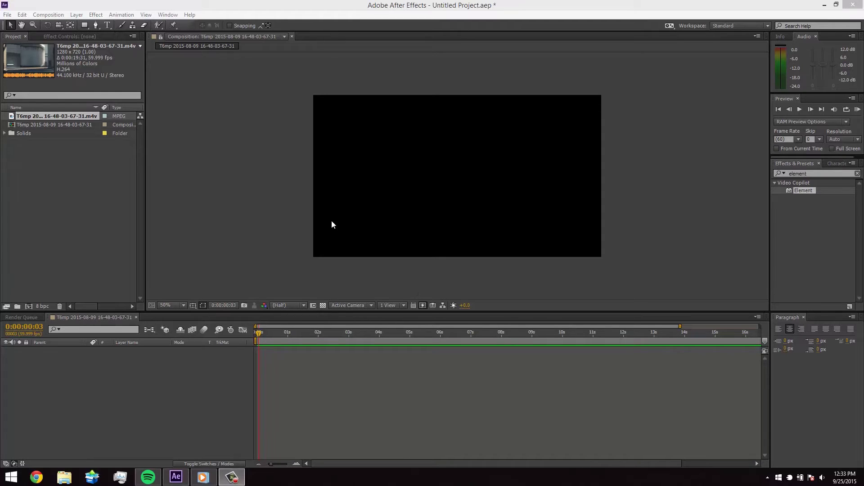
Step: Pause the reference video and close its player
click(204, 477)
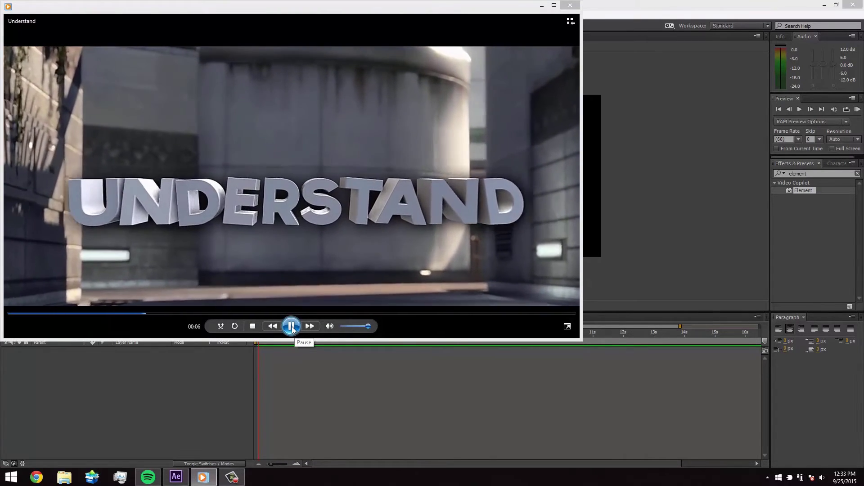
click(291, 327)
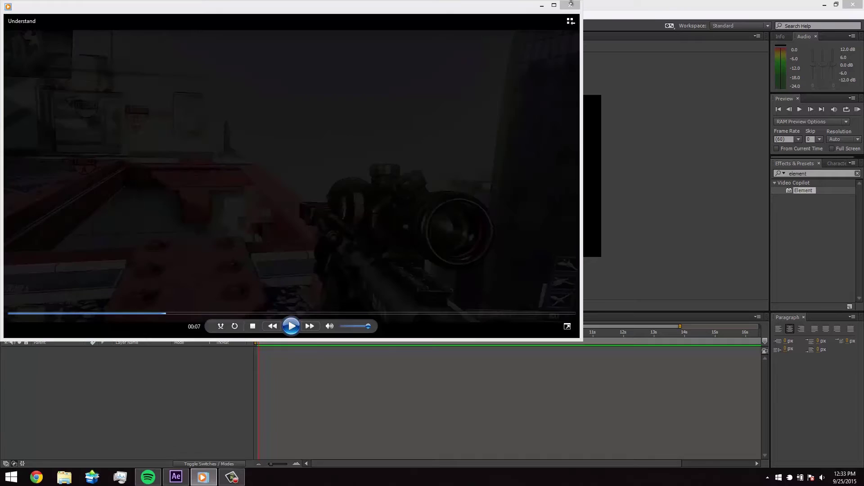
click(570, 5)
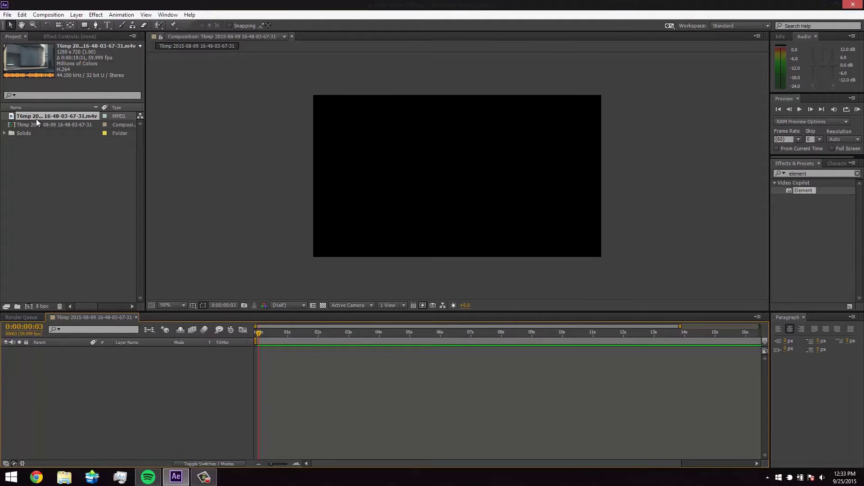
Step: Add the gameplay footage to the timeline, trim its end to 11 seconds, and return to 0
drag(36, 119, 74, 392)
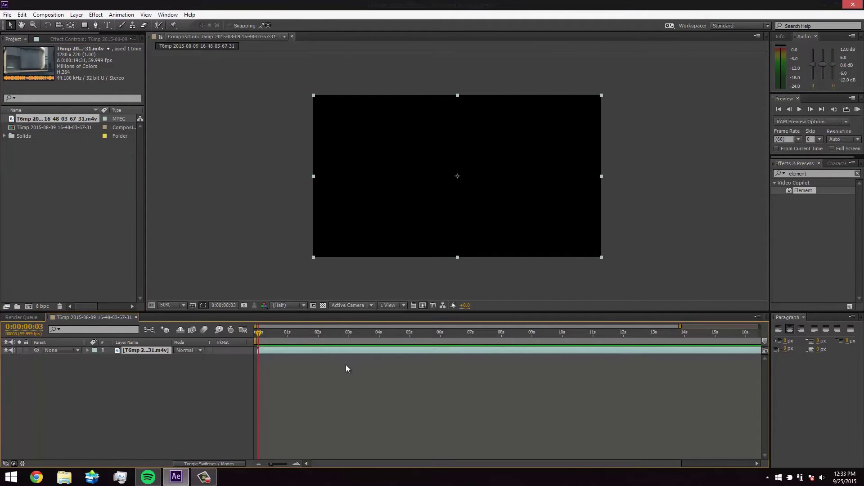
drag(255, 348, 285, 349)
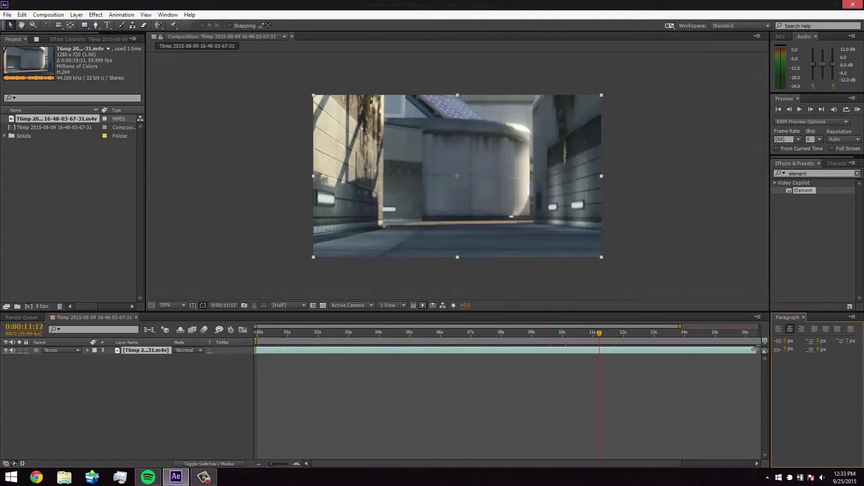
drag(754, 349, 600, 345)
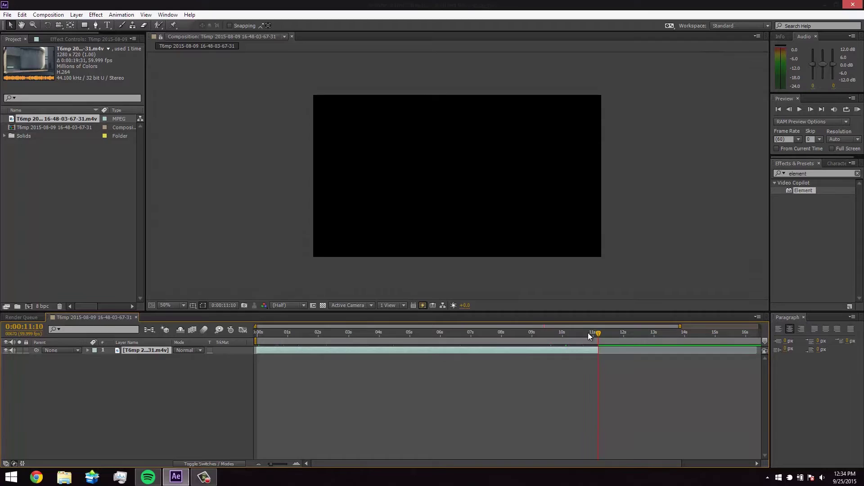
drag(588, 333, 436, 341)
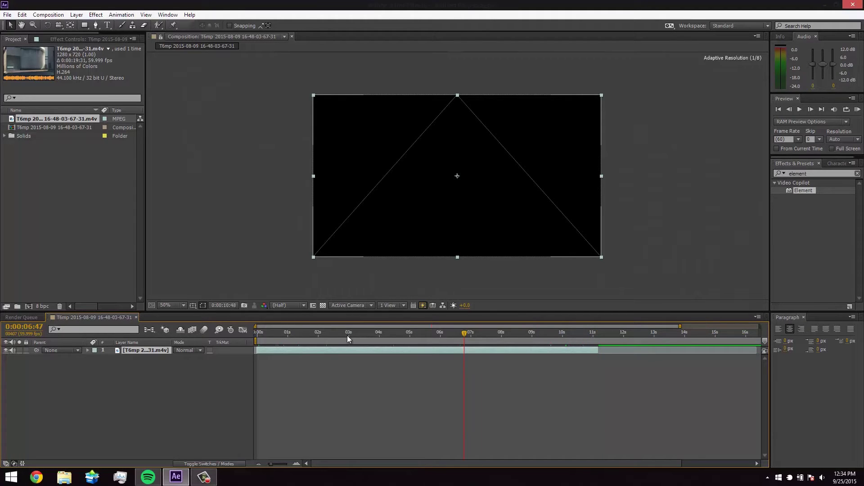
drag(349, 337, 257, 336)
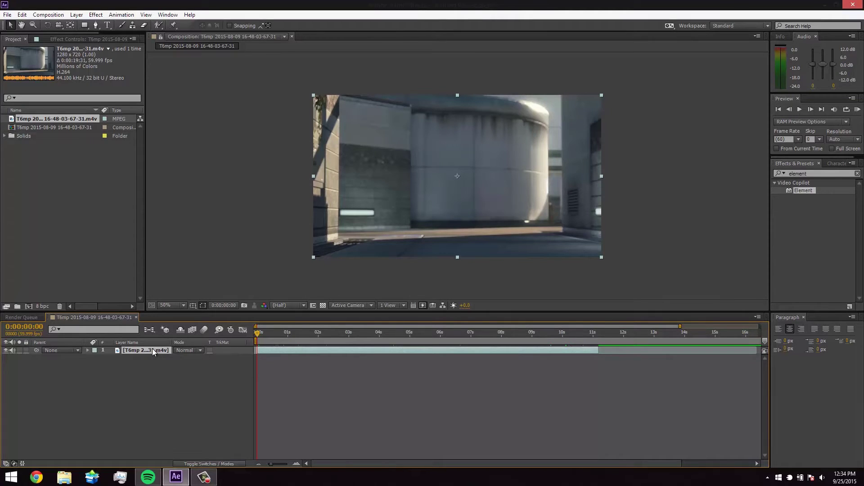
Step: Run Track Camera on the gameplay layer and create a 3D Tracker Camera from the solved track
right_click(152, 350)
right_click(323, 353)
right_click(325, 353)
click(354, 398)
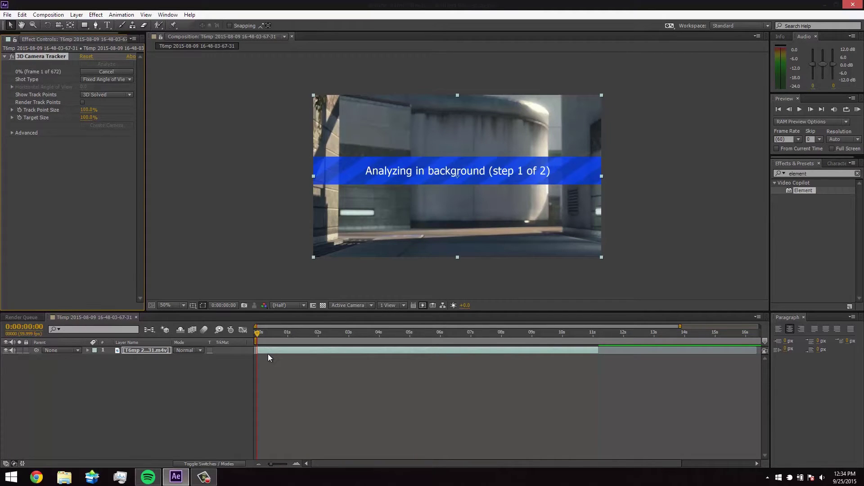
click(204, 477)
click(821, 430)
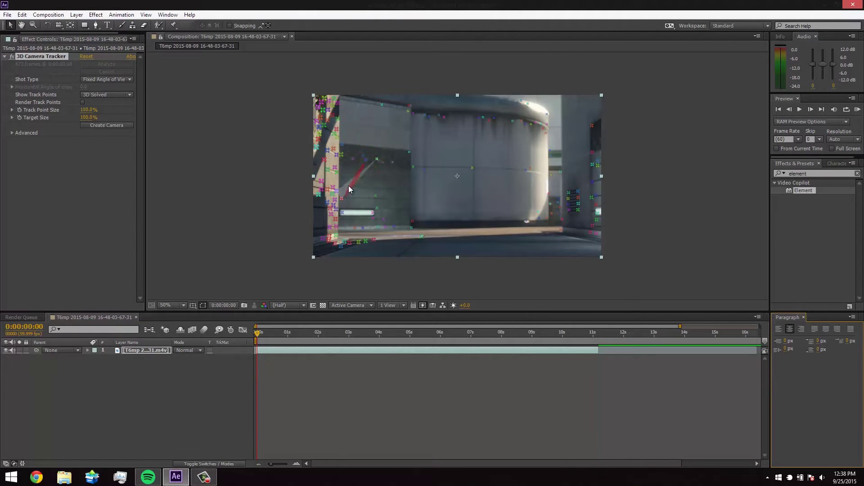
click(122, 125)
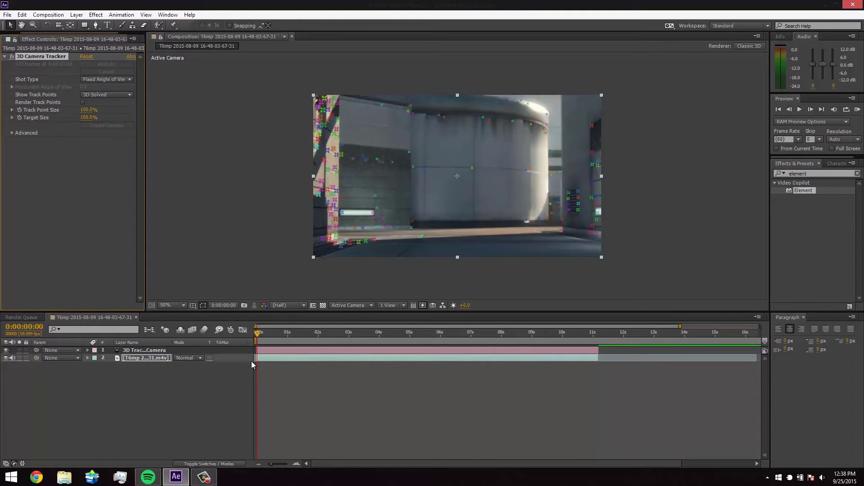
Step: Add a 'TUTORIAL' text layer, centre it in the frame, and hide it
key(ctrl+t)
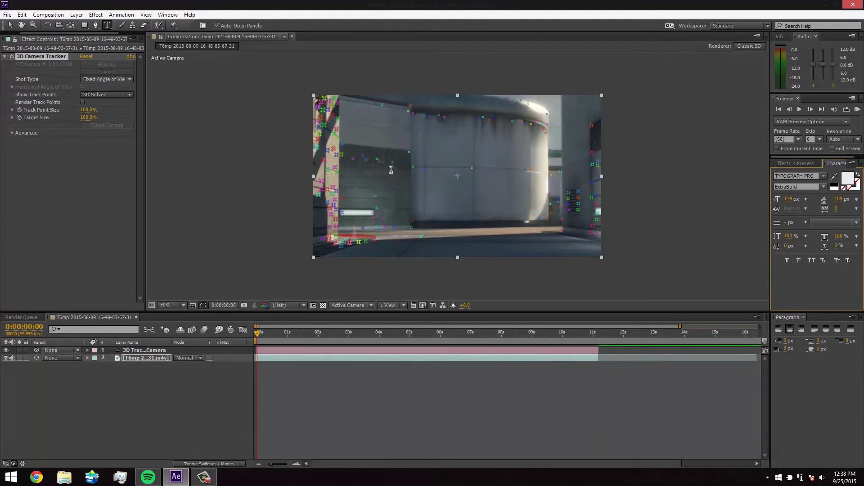
click(391, 172)
text(TUTORIAL)
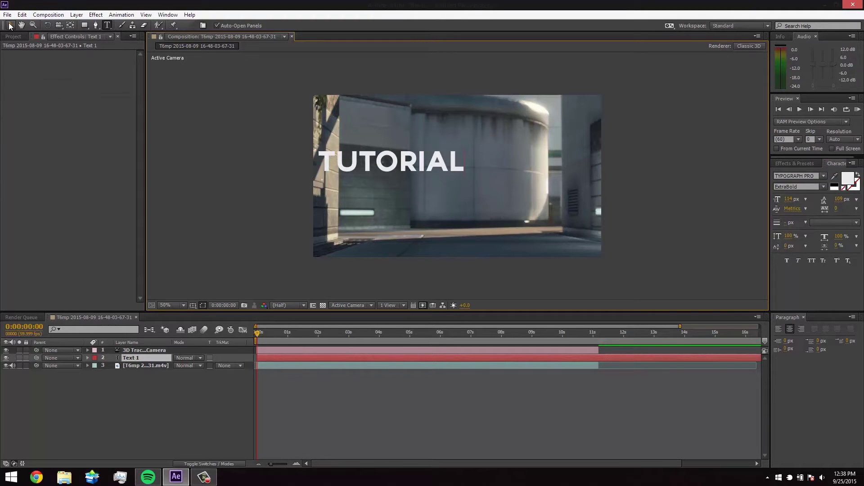
click(10, 26)
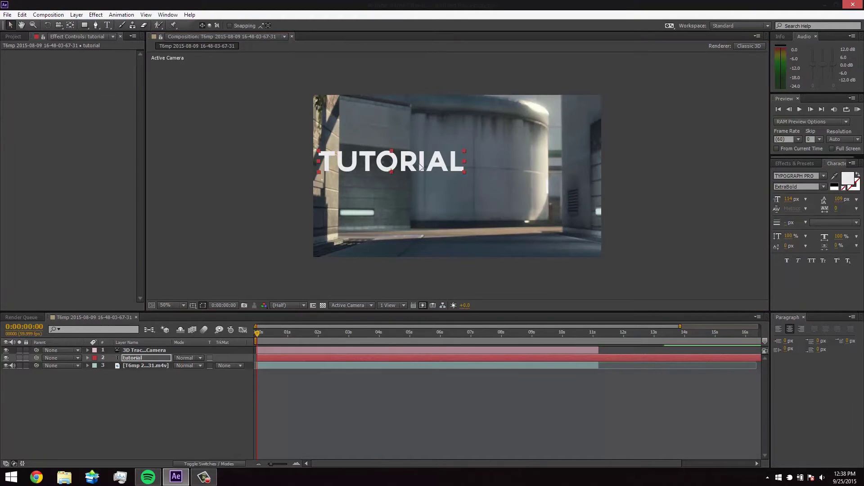
drag(421, 166, 490, 185)
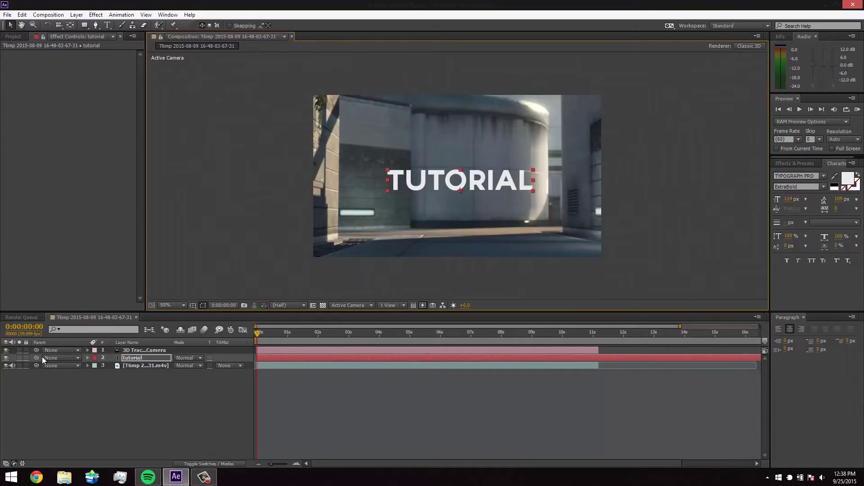
click(6, 358)
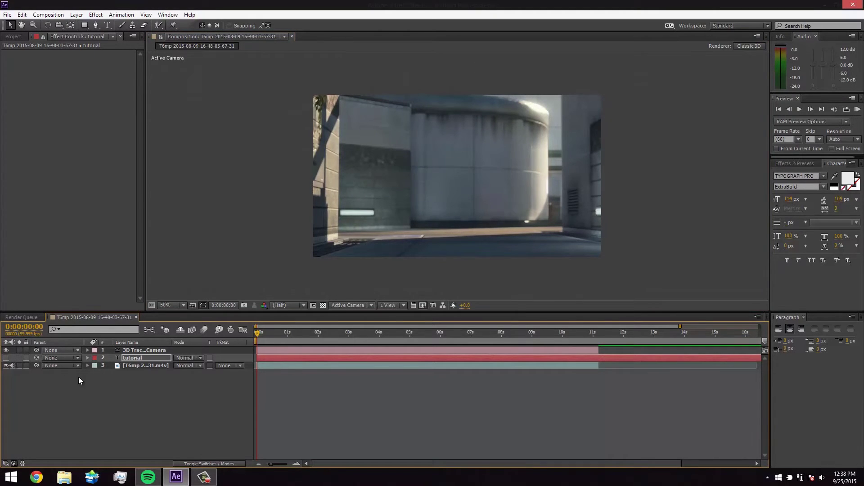
Step: Create a new black solid, Black Solid 2, and move it to the top of the stack
key(ctrl+y)
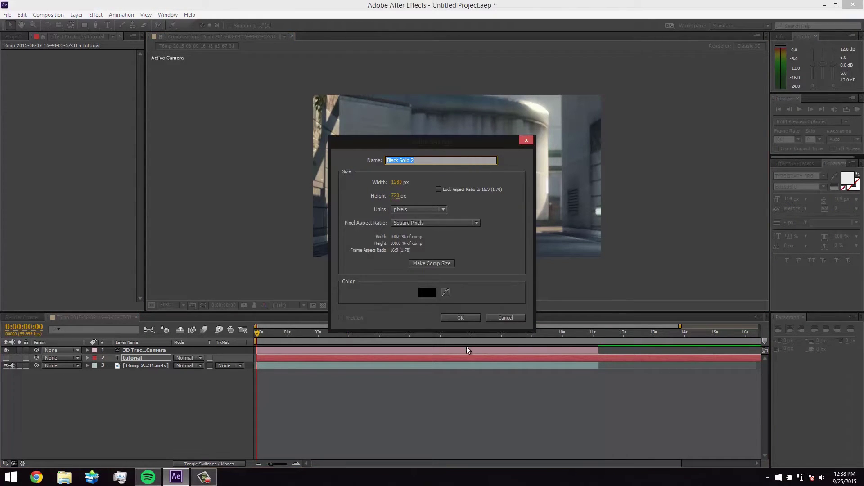
click(460, 317)
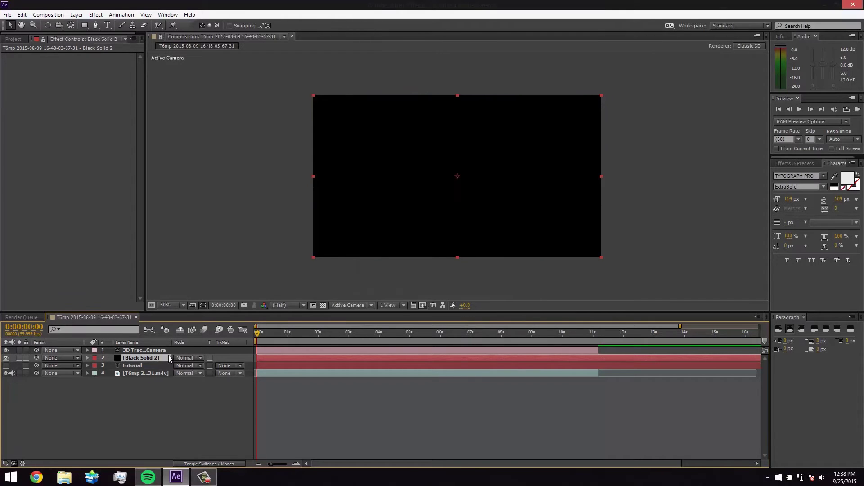
drag(168, 355, 155, 347)
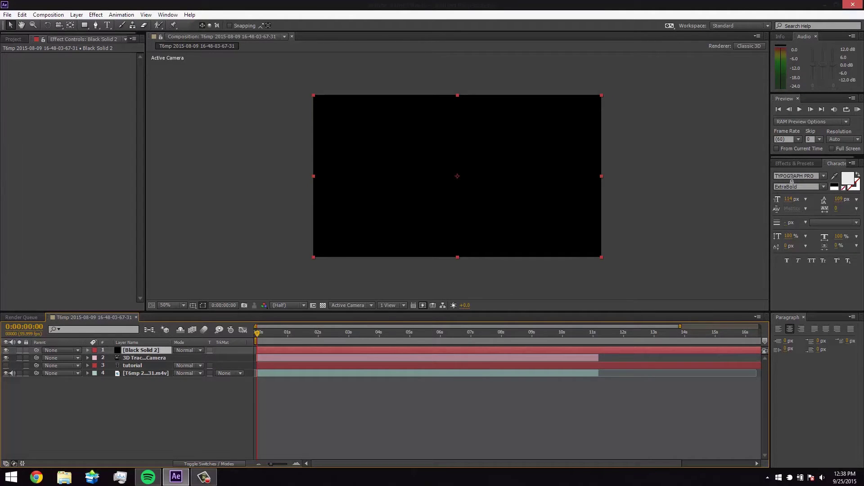
Step: Apply the Element effect to Black Solid 2 and end the work area at about 11 seconds
click(794, 163)
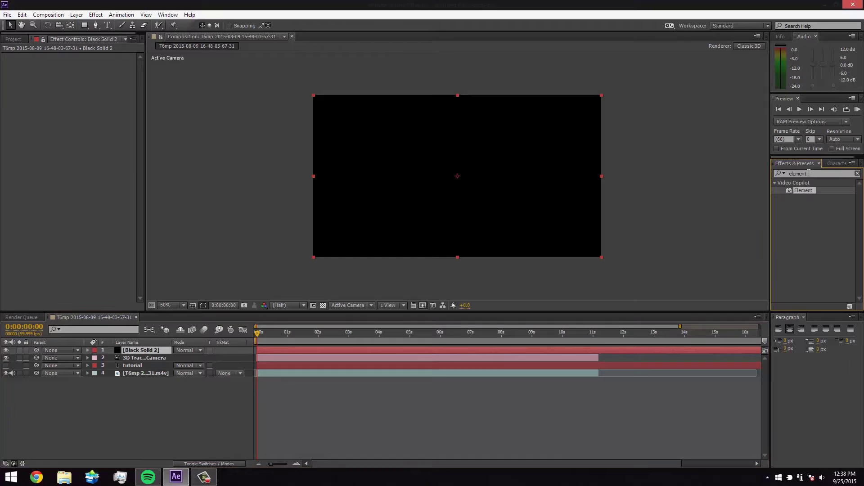
drag(806, 191, 454, 349)
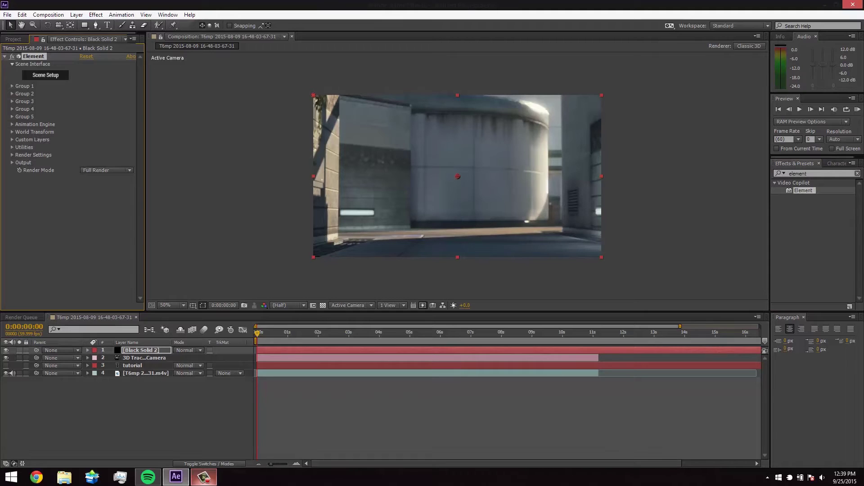
click(258, 464)
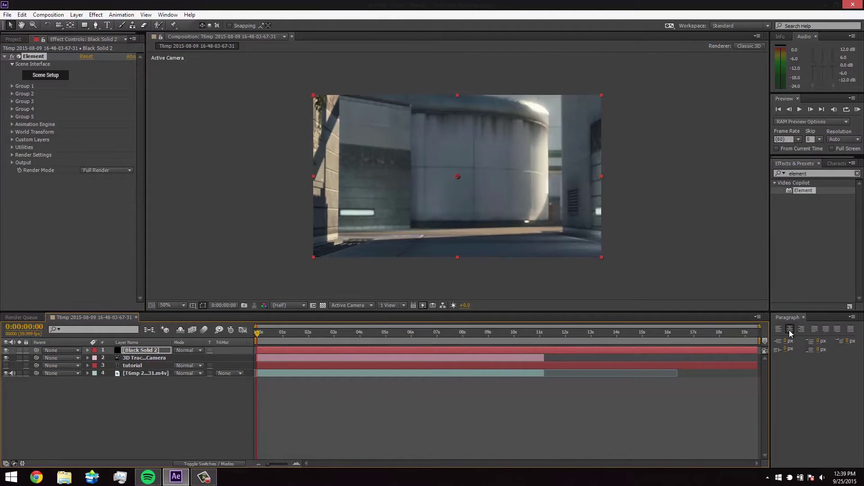
drag(760, 340, 544, 340)
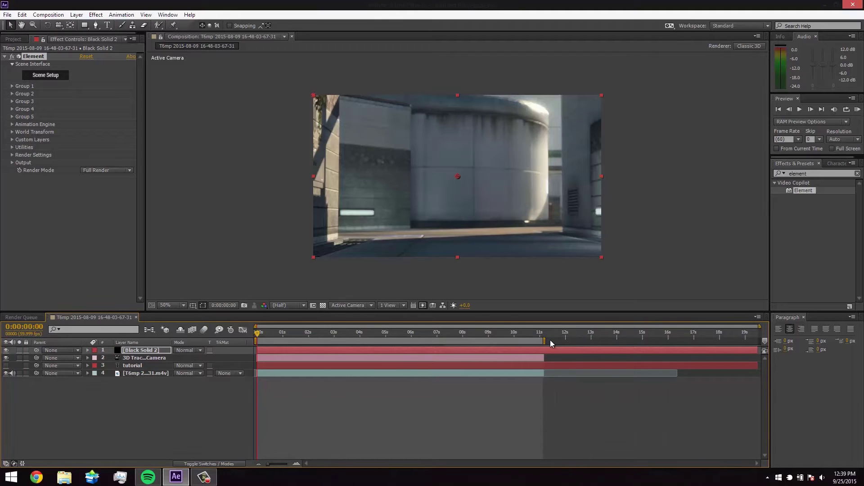
Step: Trim the composition to the 11-second work area
click(550, 342)
right_click(538, 340)
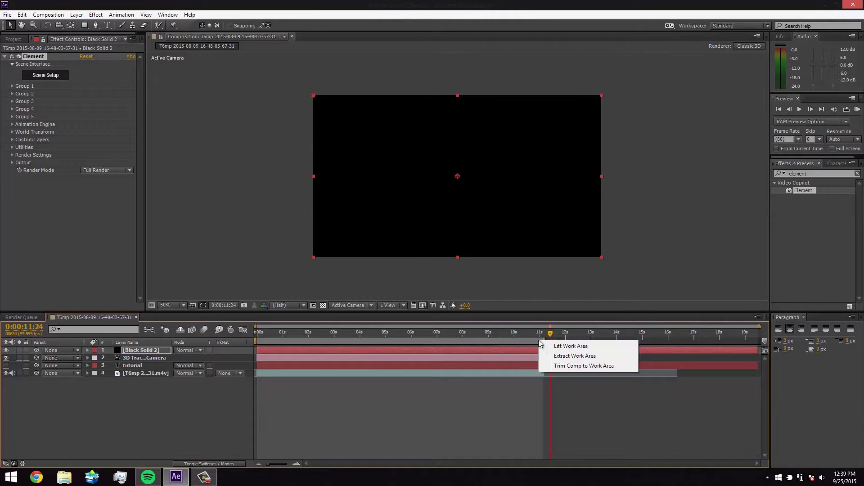
click(559, 365)
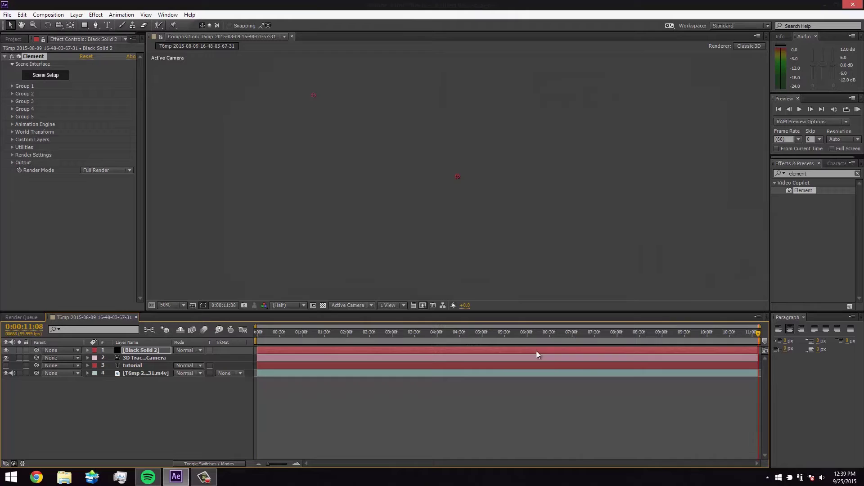
Step: Set Element's Custom Text and Masks Path Layer 1 to '3. tutorial'
click(463, 332)
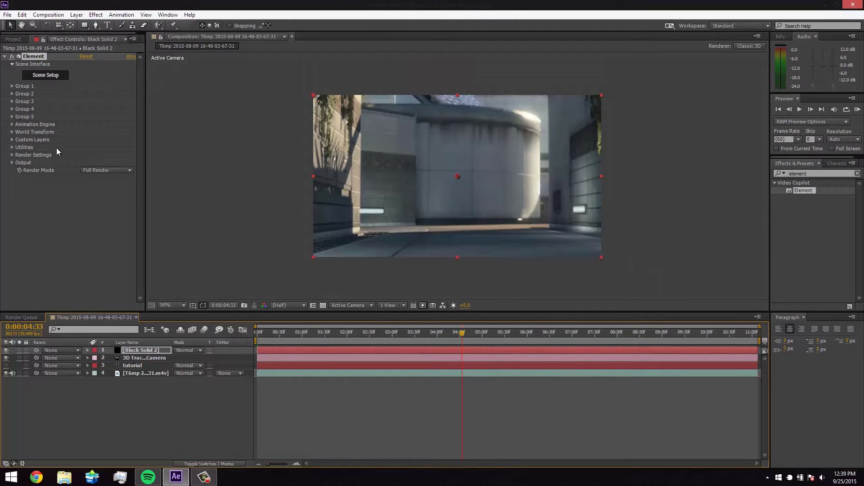
click(13, 140)
click(20, 147)
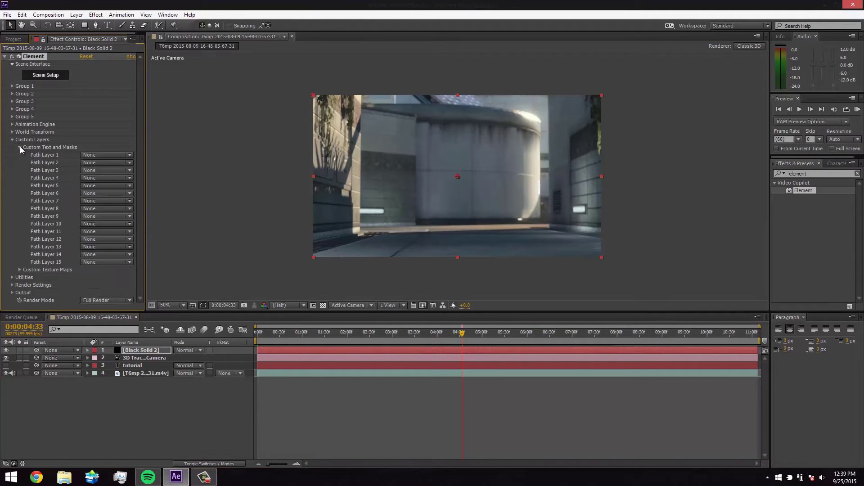
click(83, 155)
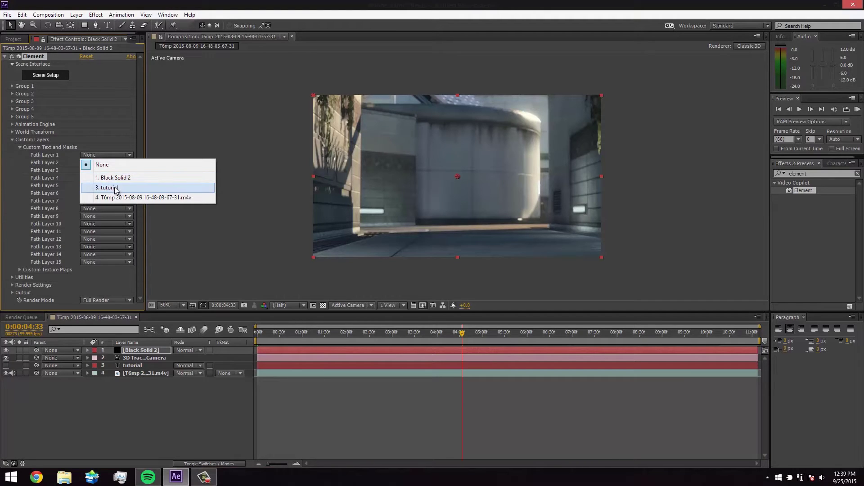
click(114, 187)
click(20, 147)
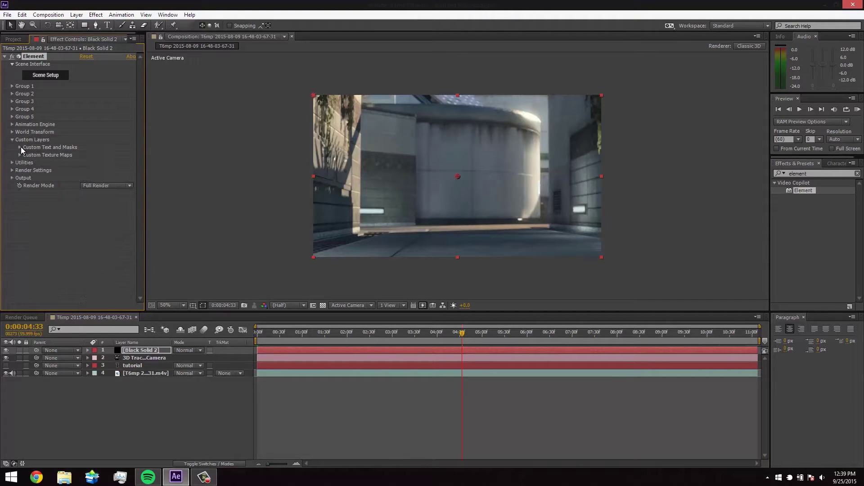
Step: Extrude the TUTORIAL text into a 3D model in Element's Scene Setup
click(12, 140)
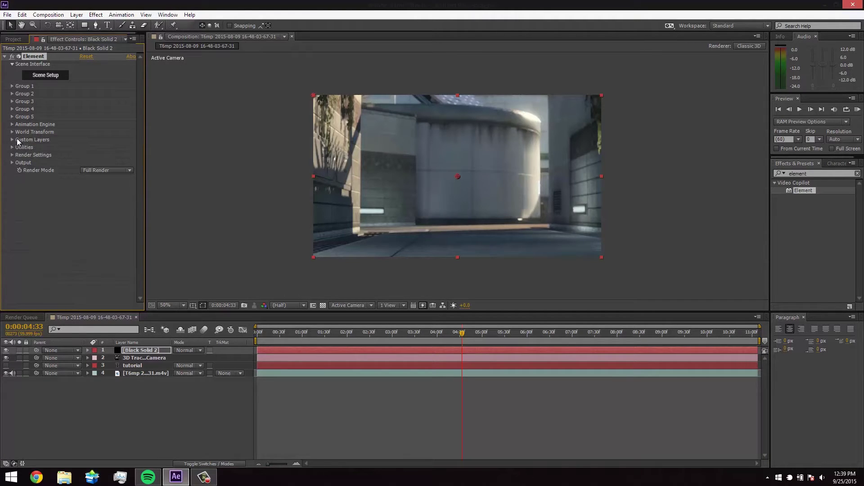
click(49, 76)
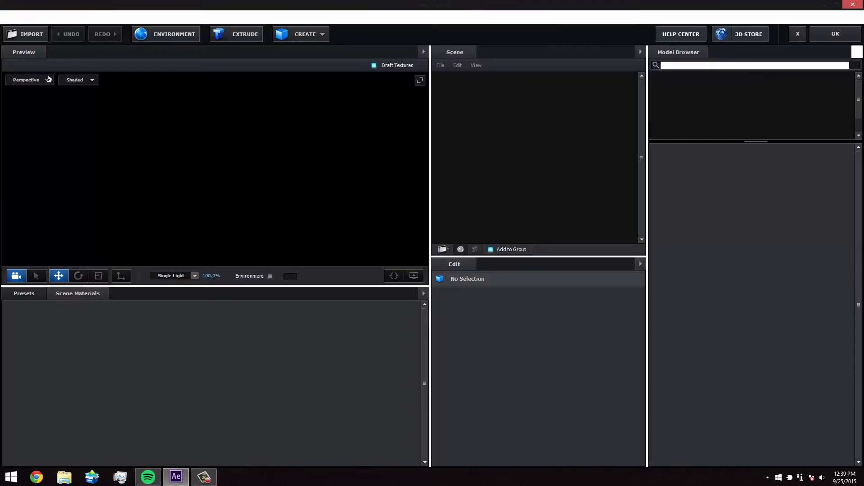
click(241, 33)
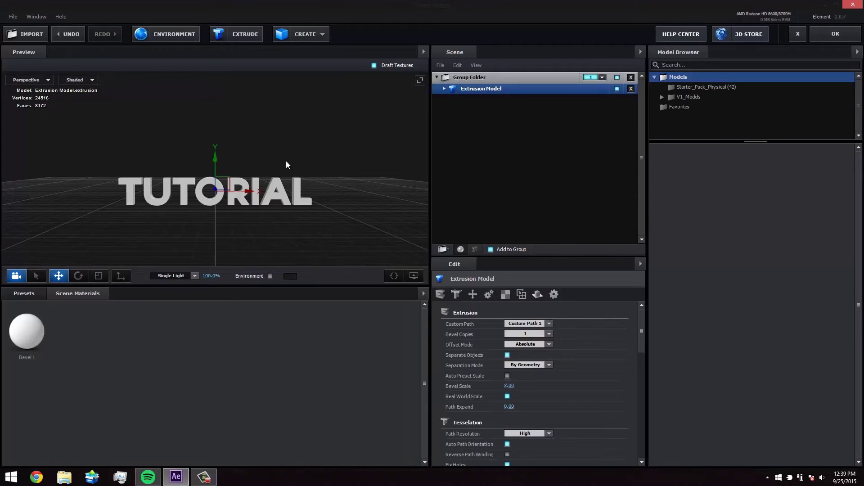
scroll(177, 176, up, 3)
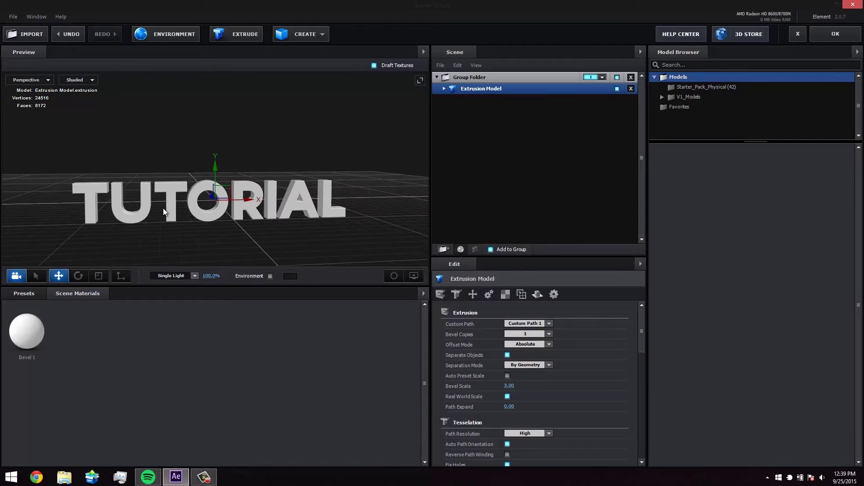
drag(163, 208, 164, 187)
Step: Try Pro_Shaders_2 metal materials, then reapply the white Bevel 1 material and accept the scene
click(29, 289)
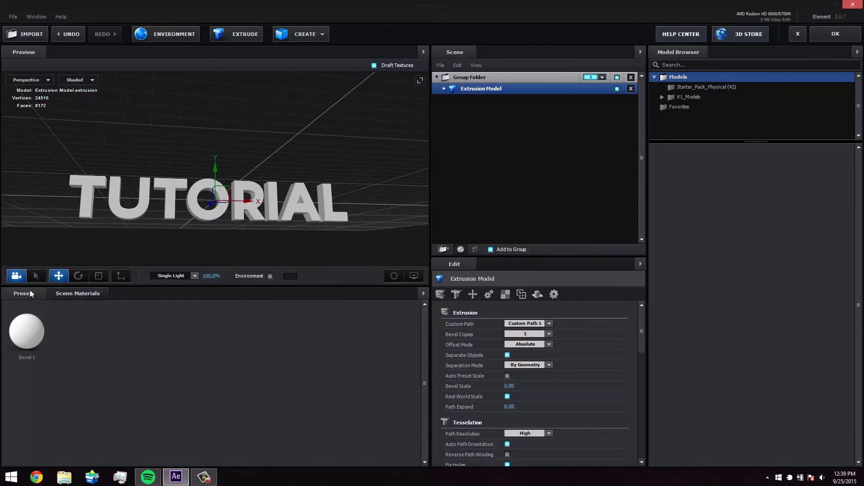
click(53, 333)
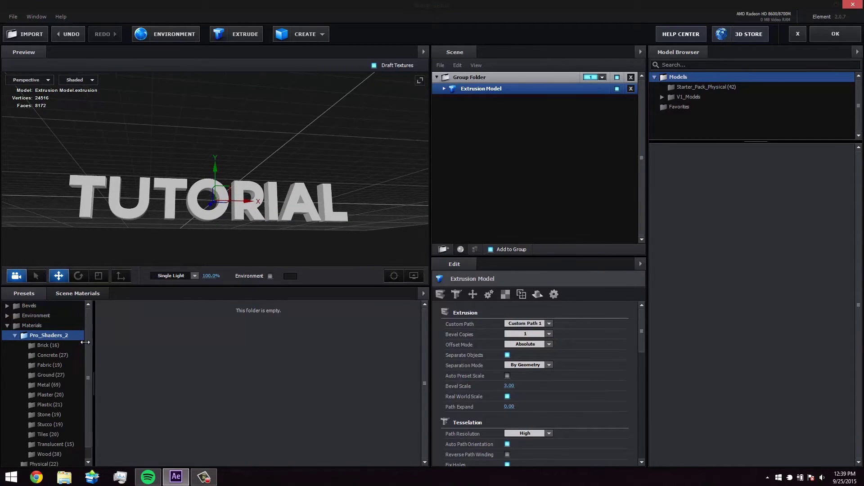
click(45, 384)
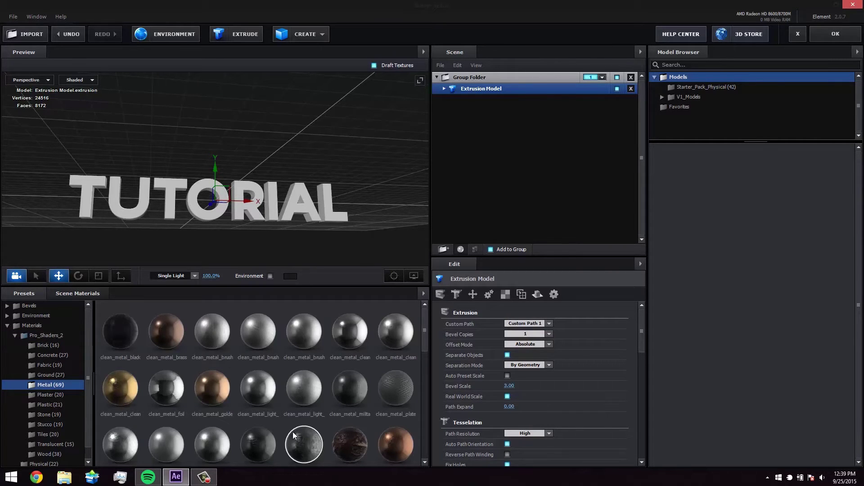
click(350, 444)
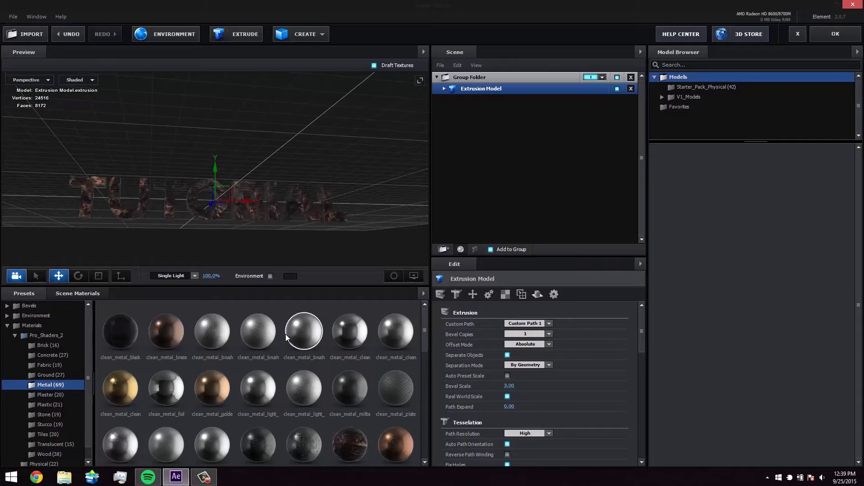
click(259, 405)
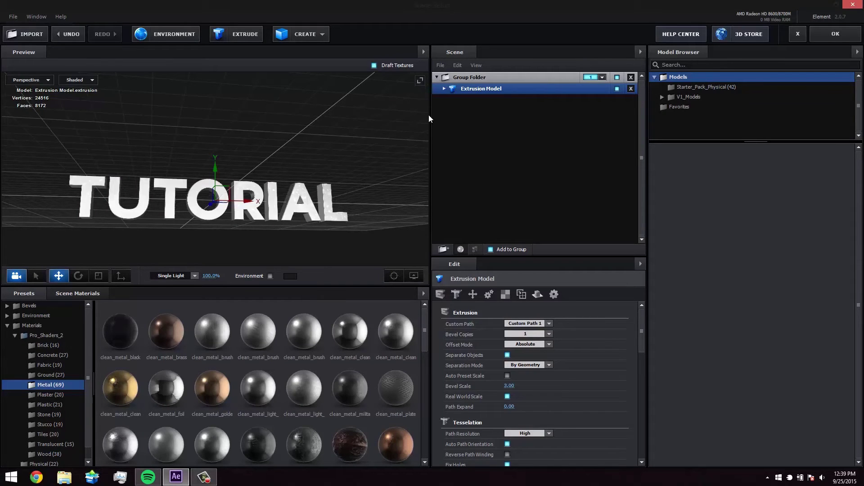
click(443, 89)
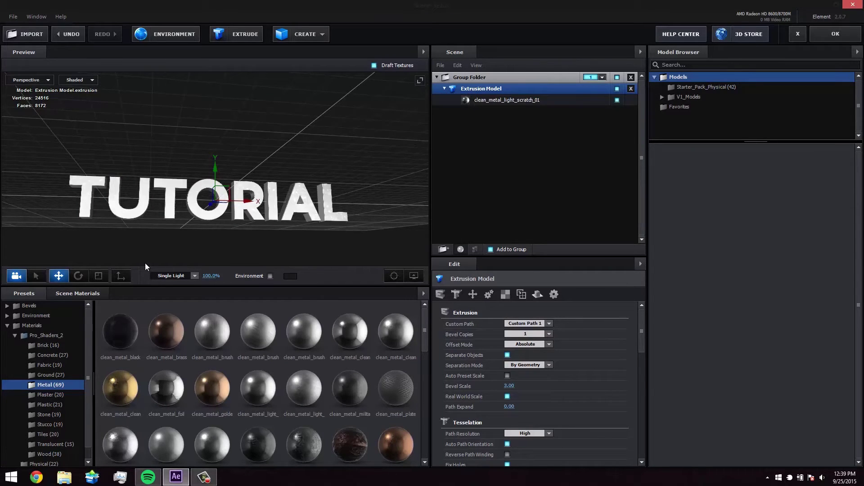
click(9, 327)
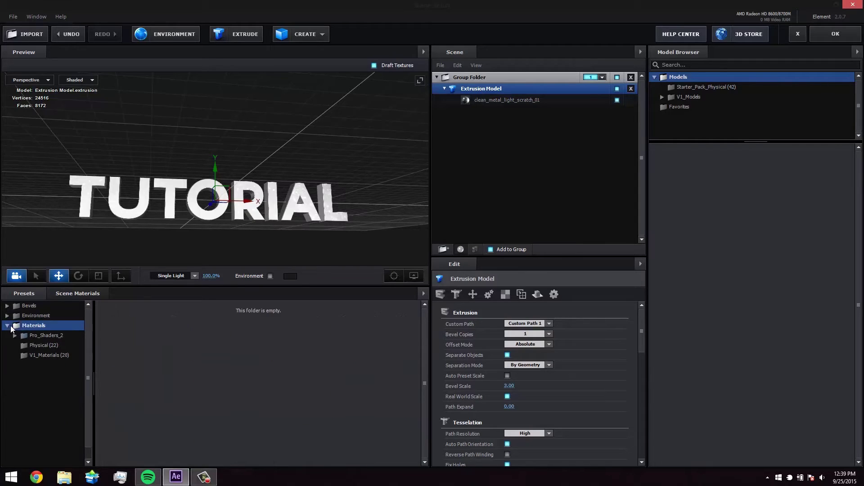
click(56, 298)
click(44, 321)
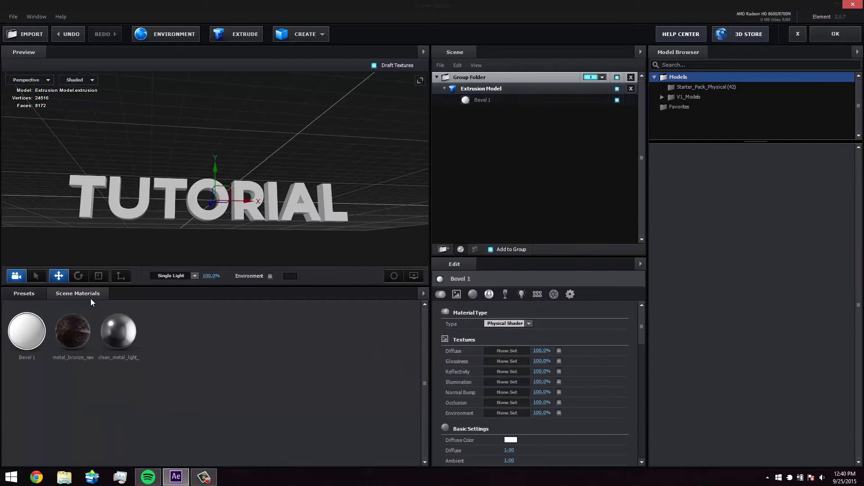
click(829, 28)
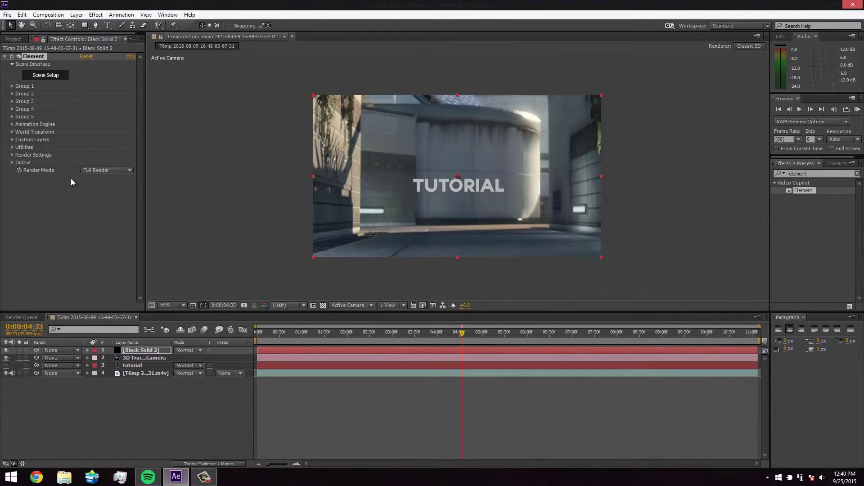
click(500, 334)
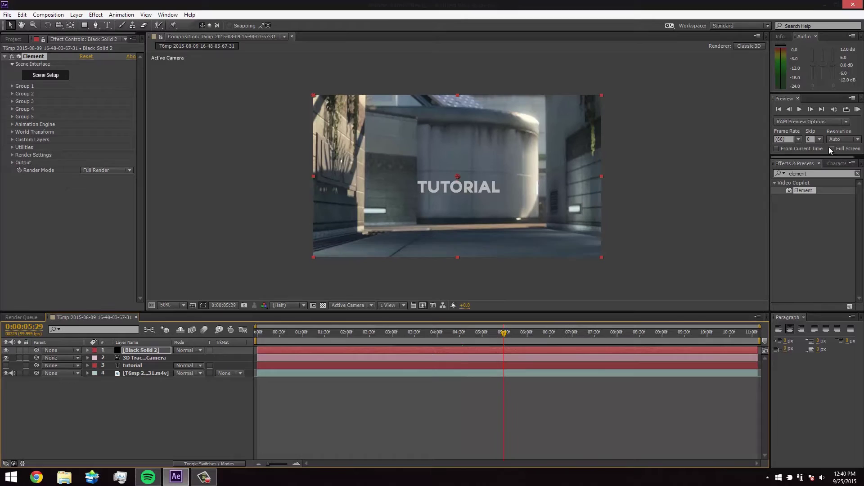
click(799, 110)
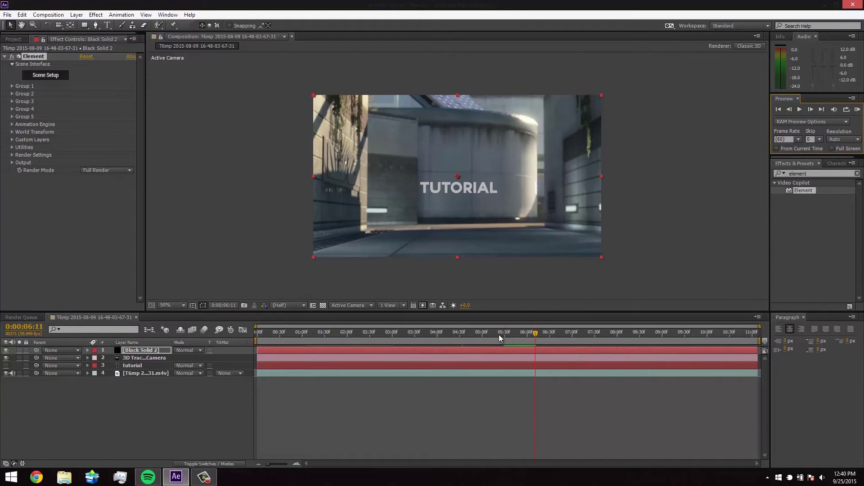
click(500, 336)
drag(499, 337, 374, 333)
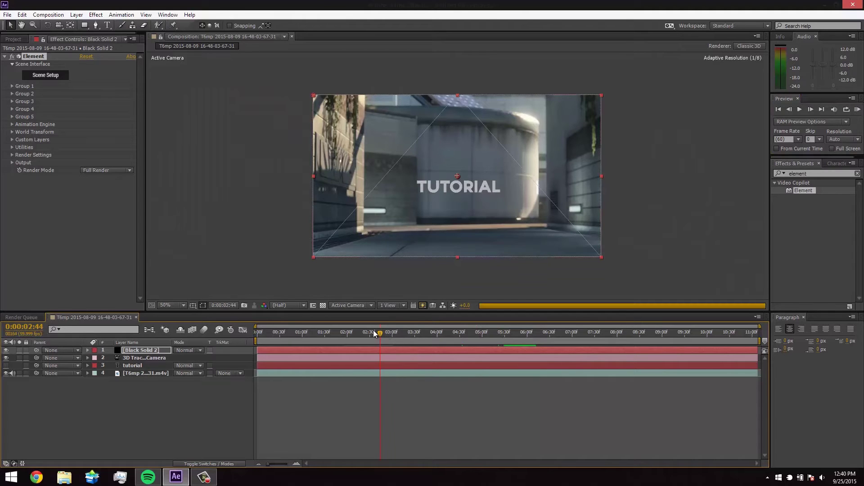
click(323, 332)
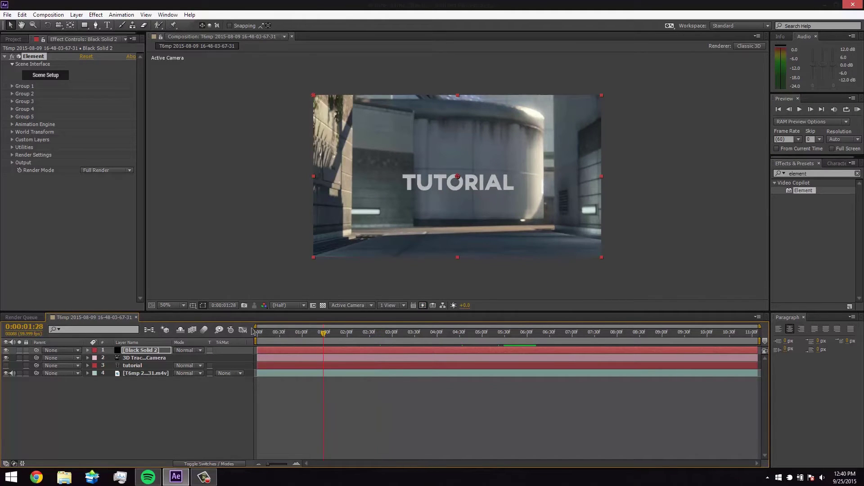
click(259, 333)
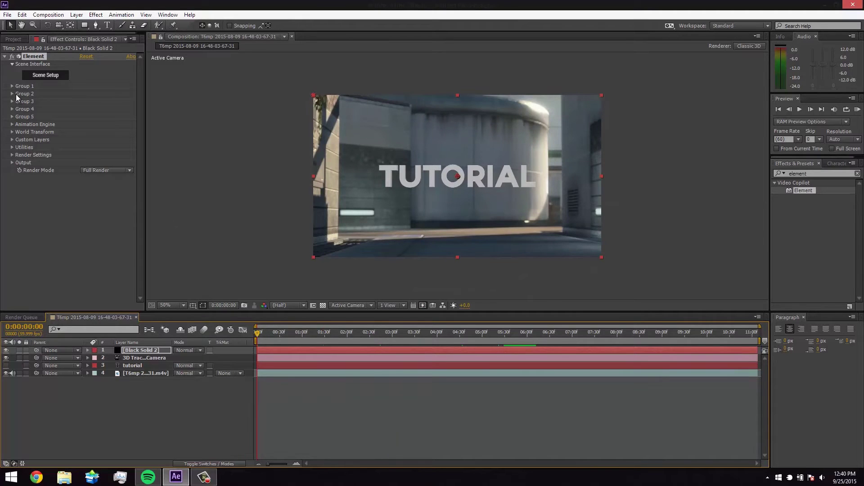
Step: Move the TUTORIAL text closer with Particle Replicator Position Z at -320.0
click(12, 86)
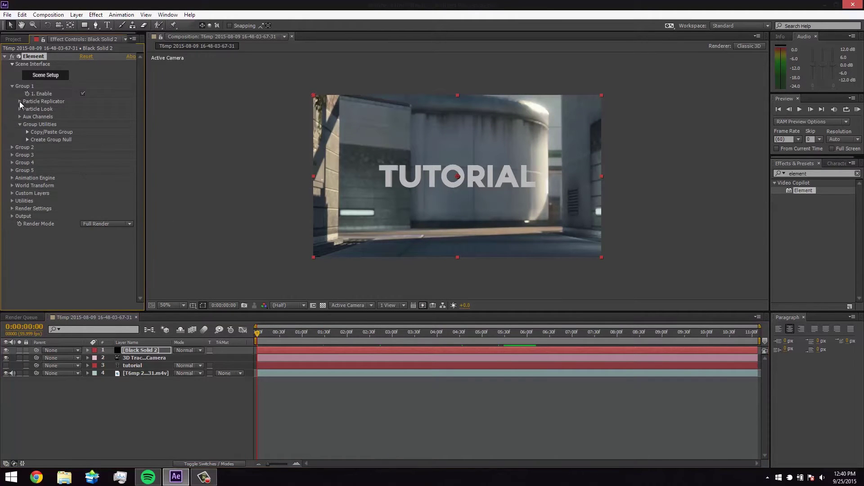
click(20, 101)
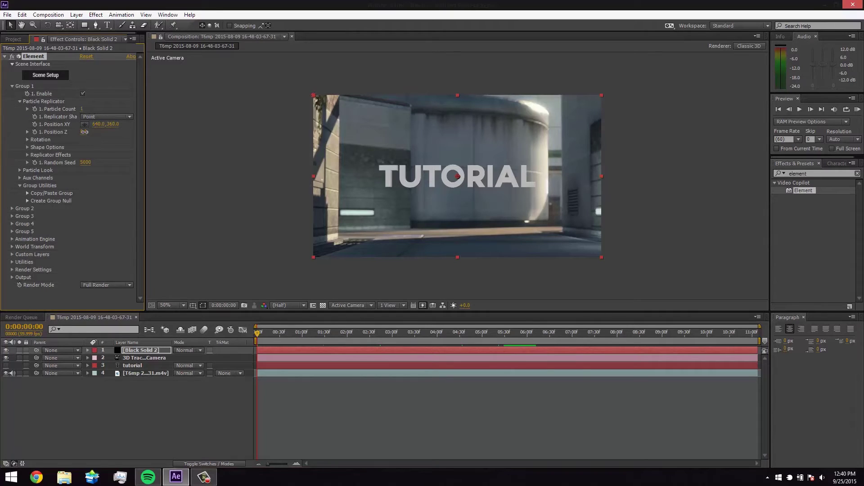
mouse_move(85, 132)
mouse_down()
mouse_move(62, 132)
mouse_move(96, 132)
mouse_up()
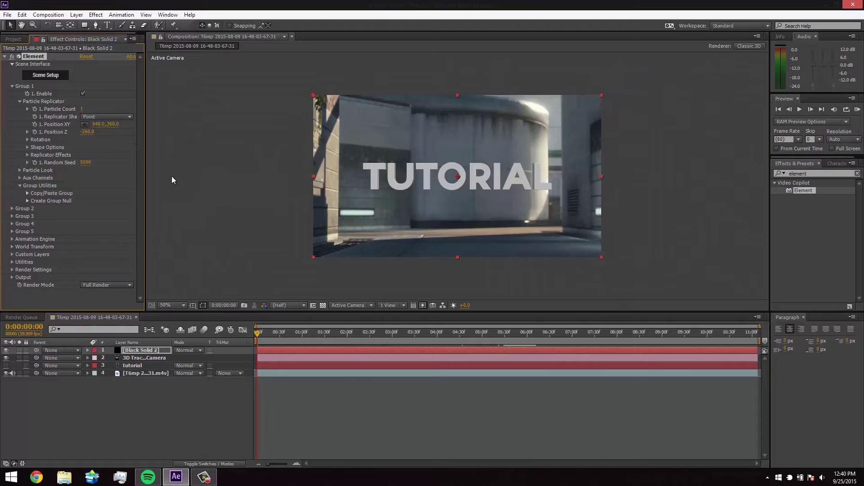
drag(89, 135, 81, 134)
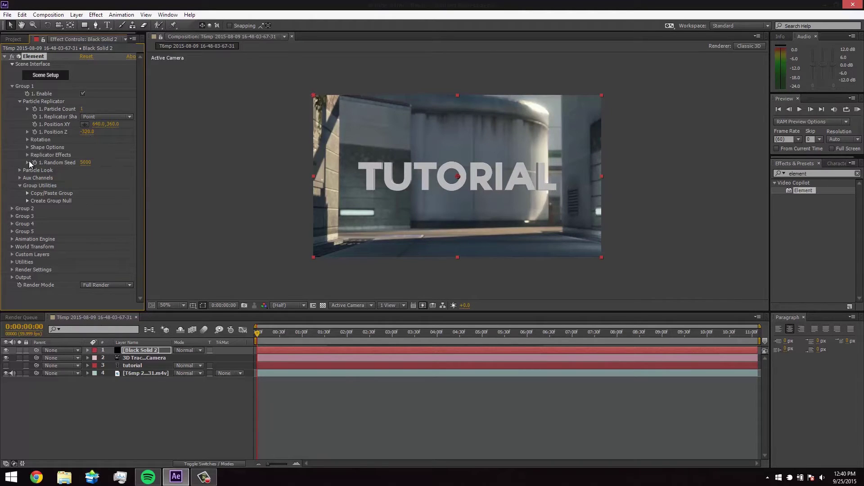
Step: Shrink the text to Particle Size 8.80 in Particle Look
click(20, 169)
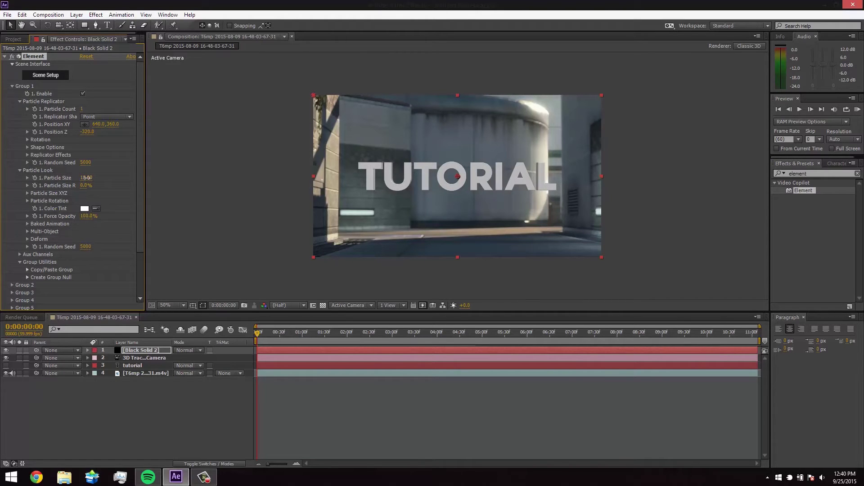
drag(85, 178, 84, 181)
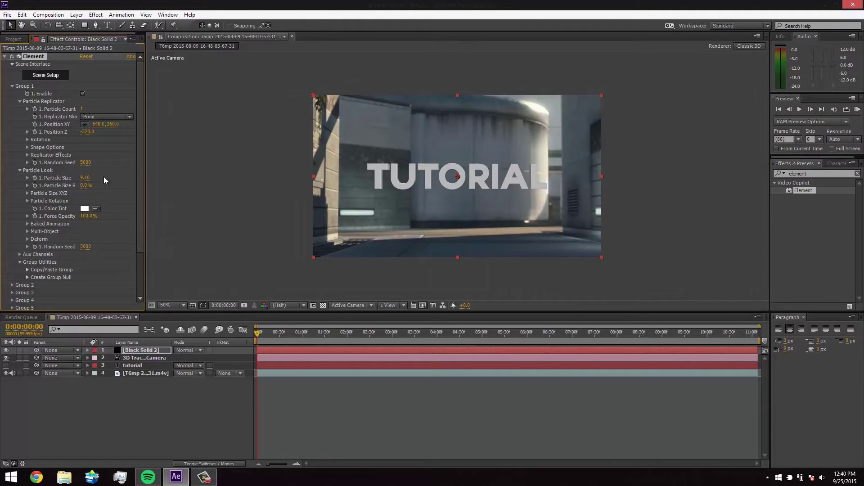
drag(84, 178, 80, 178)
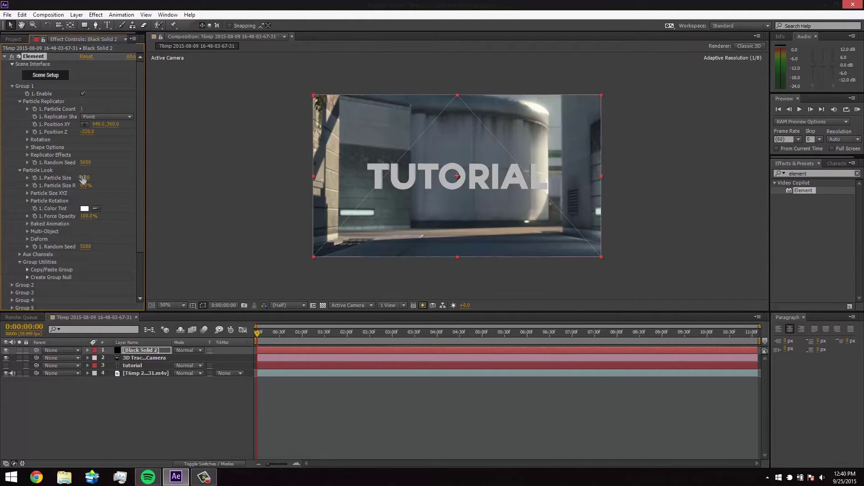
Step: Check the text at late, middle and roughly five-second frames of the clip
click(668, 337)
click(667, 337)
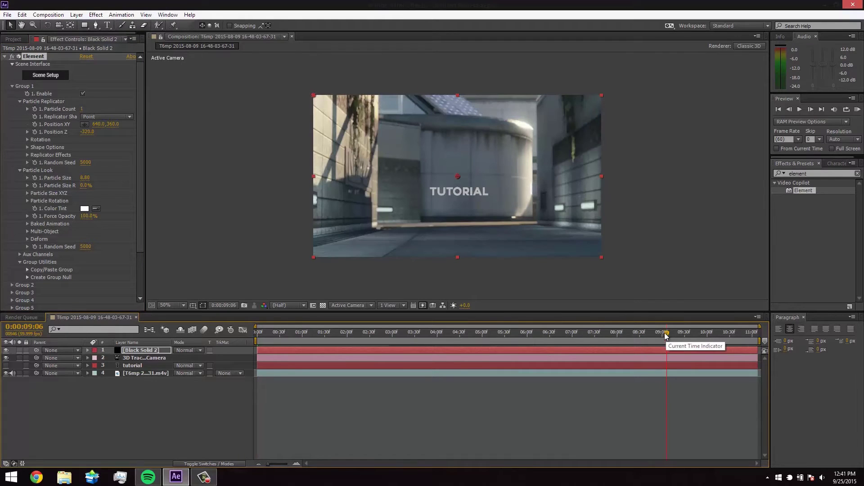
click(651, 335)
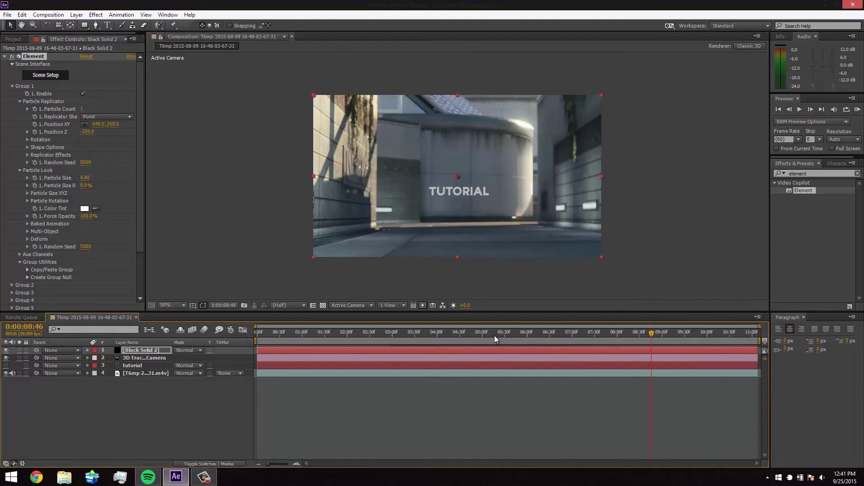
click(474, 333)
click(505, 332)
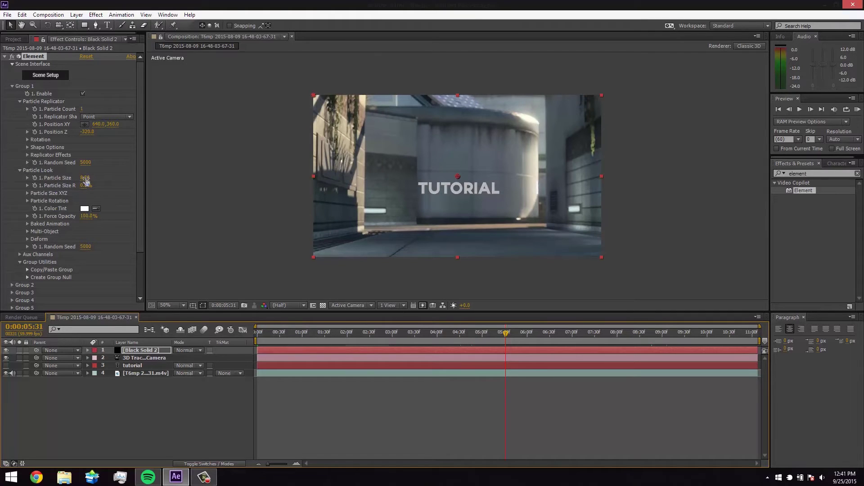
Step: Enlarge the text to Particle Size 11.80 and return near the clip's start
drag(84, 176, 96, 177)
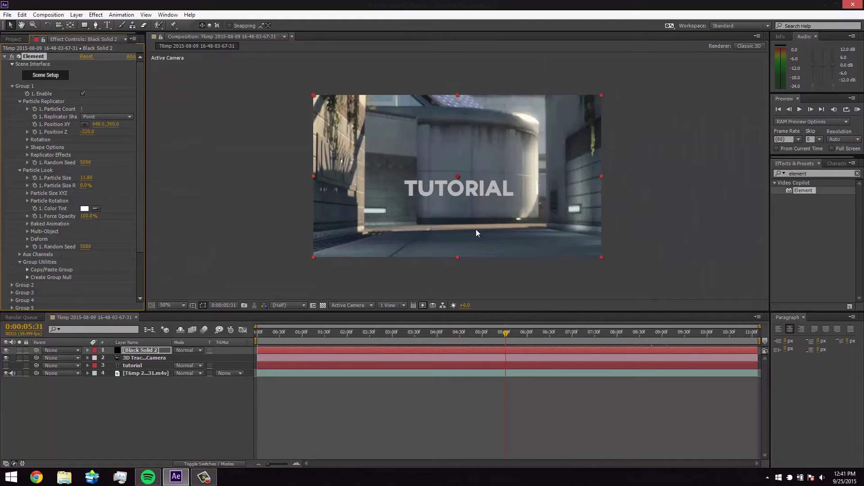
click(380, 331)
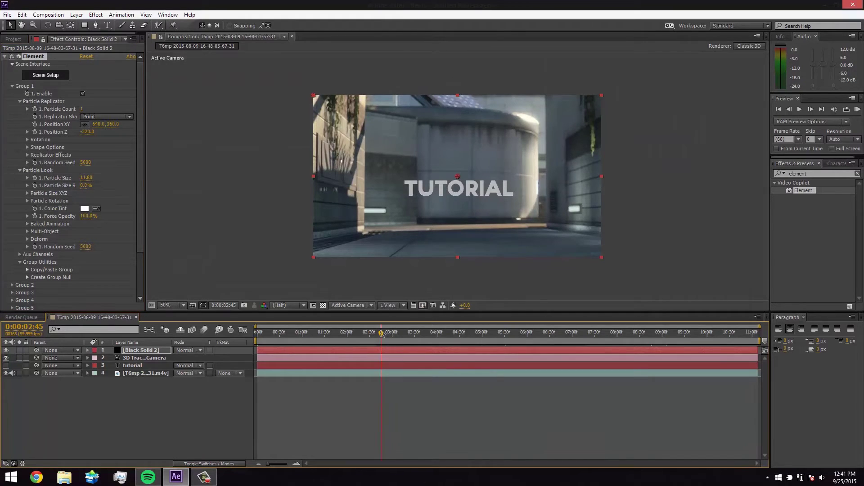
click(273, 332)
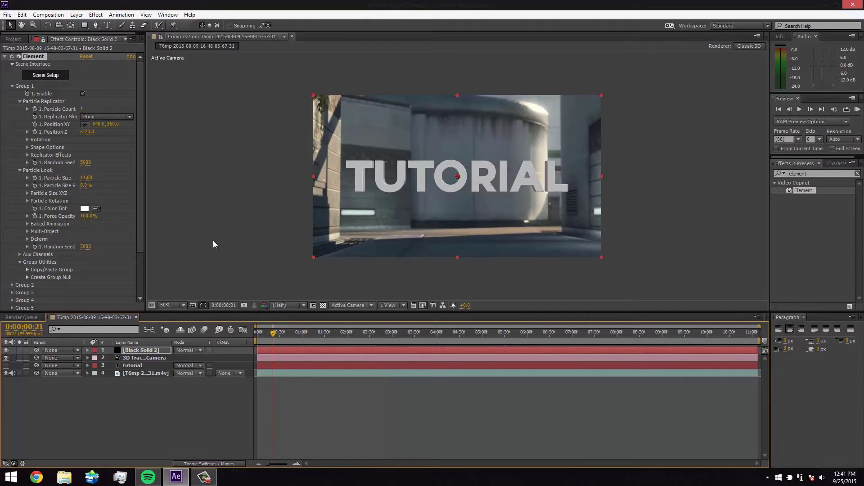
Step: Enable Multi-Object mode in Element's Particle Look settings
click(19, 170)
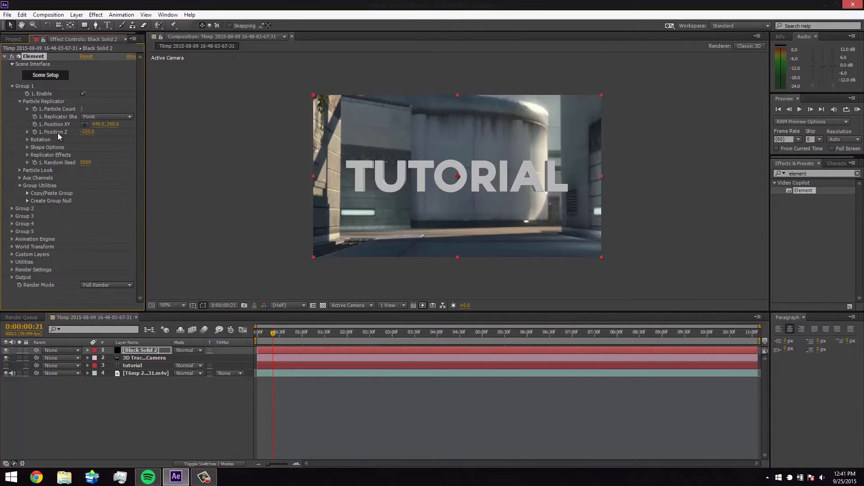
click(19, 102)
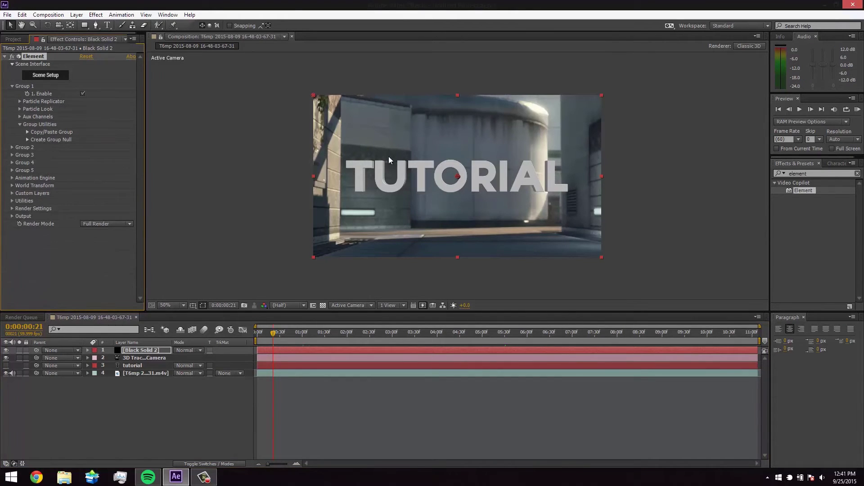
click(20, 109)
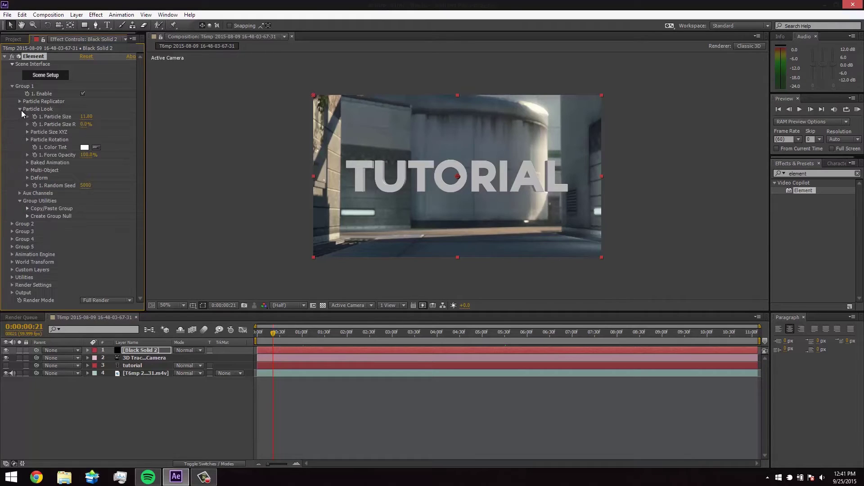
click(26, 170)
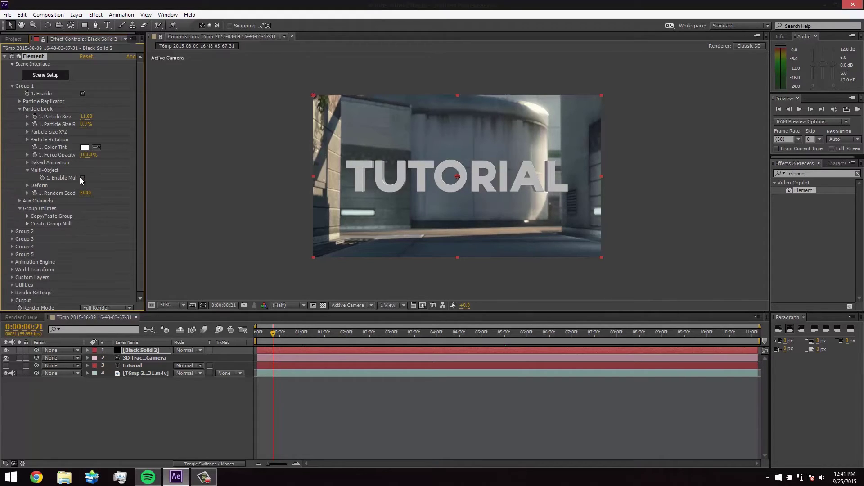
click(82, 178)
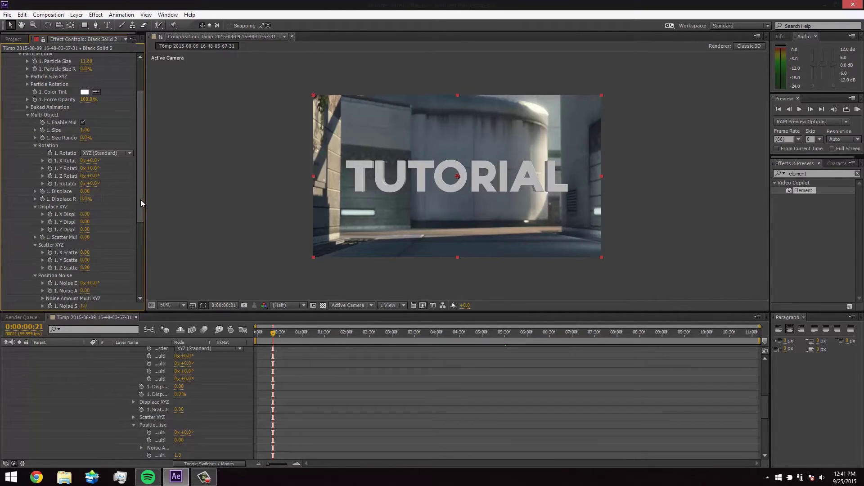
Step: Set the Multi-Object rotation to 15 degrees
drag(140, 199, 138, 202)
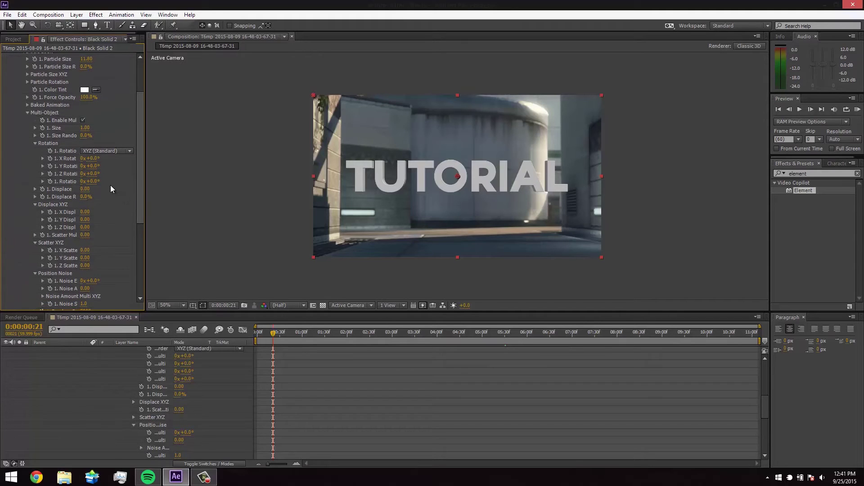
drag(95, 180, 103, 180)
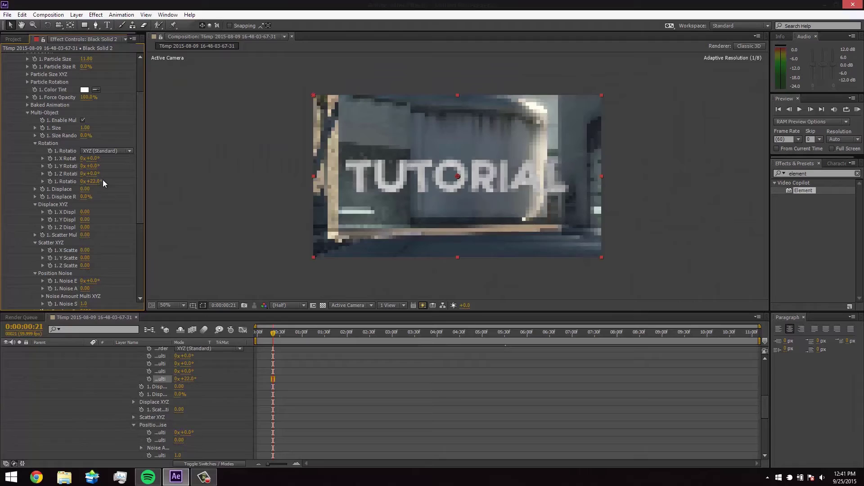
click(94, 181)
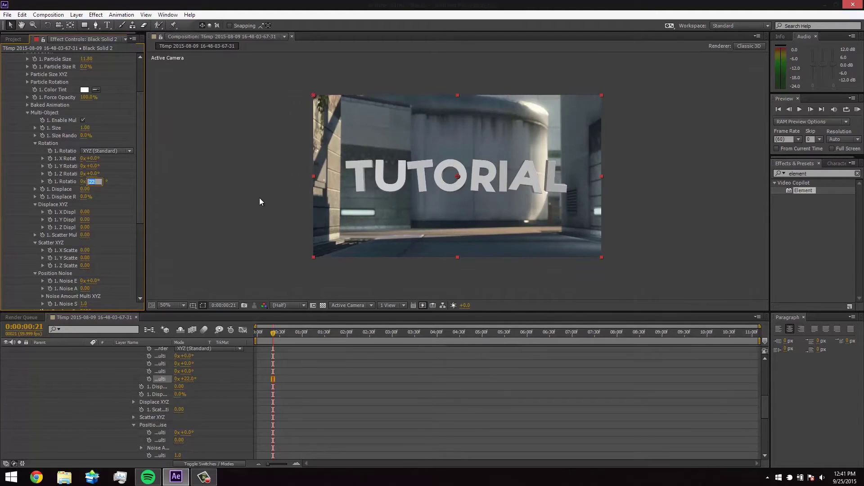
text(15)
key(Return)
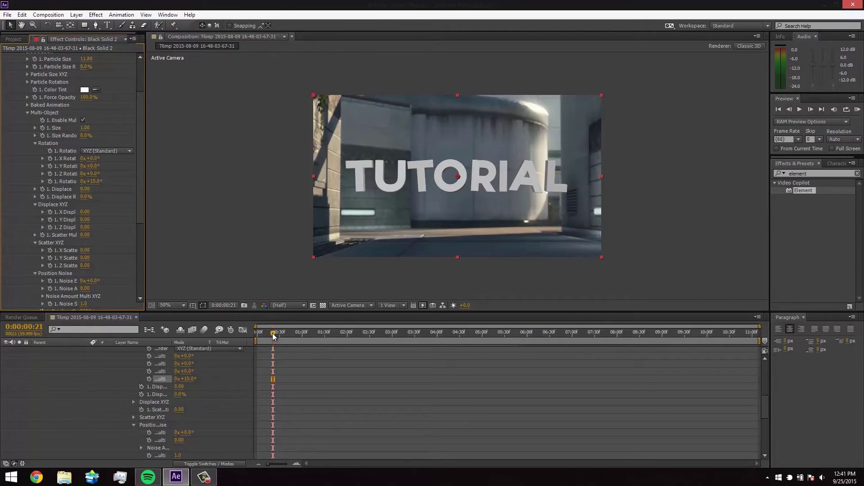
Step: Preview the tilted text back to the clip's start and fold the Multi-Object settings
drag(275, 335, 322, 331)
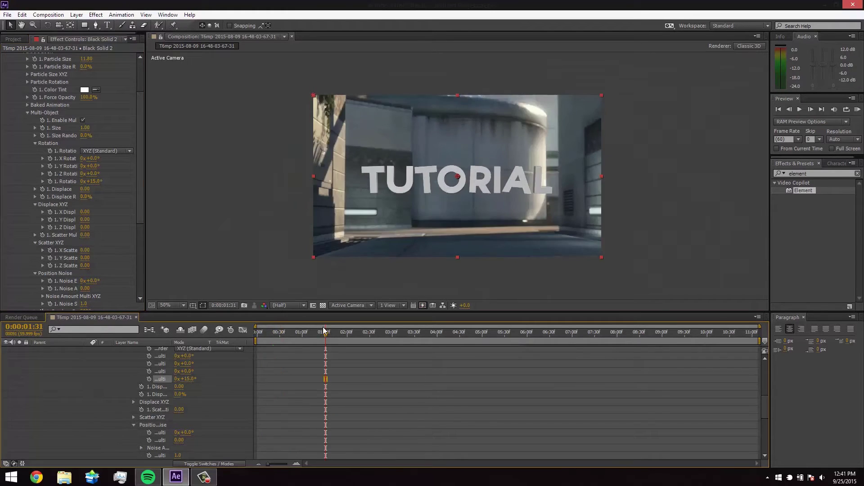
click(301, 332)
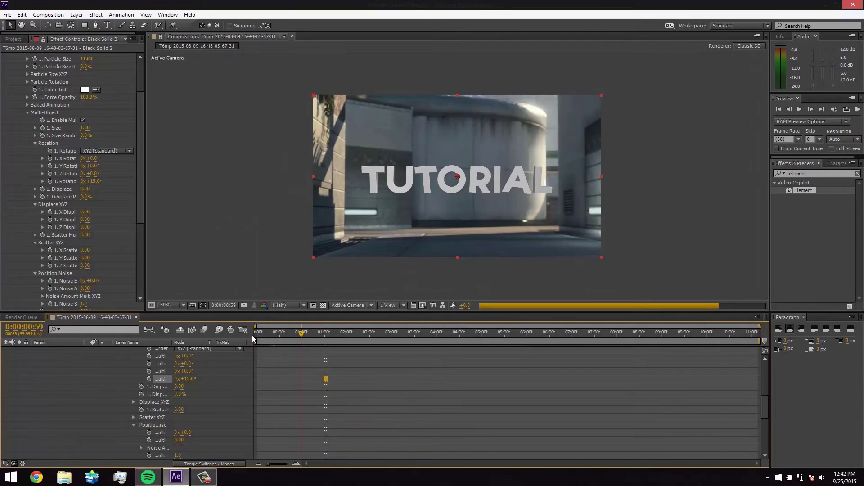
click(261, 334)
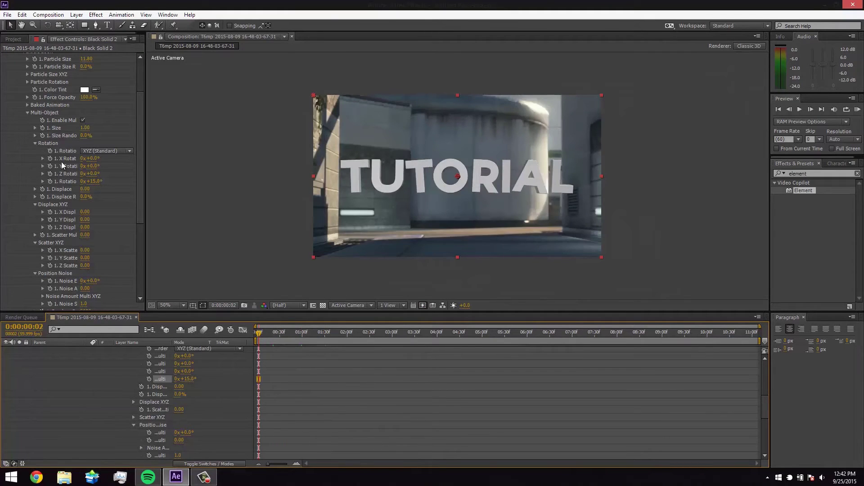
click(35, 143)
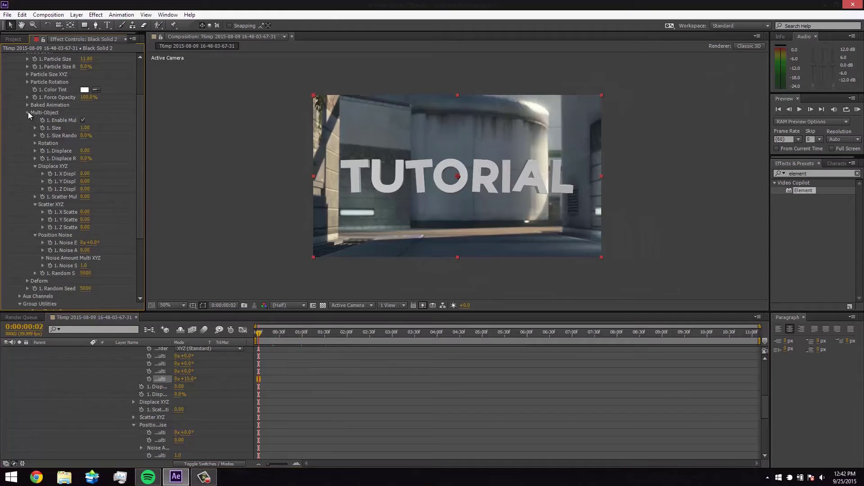
click(28, 111)
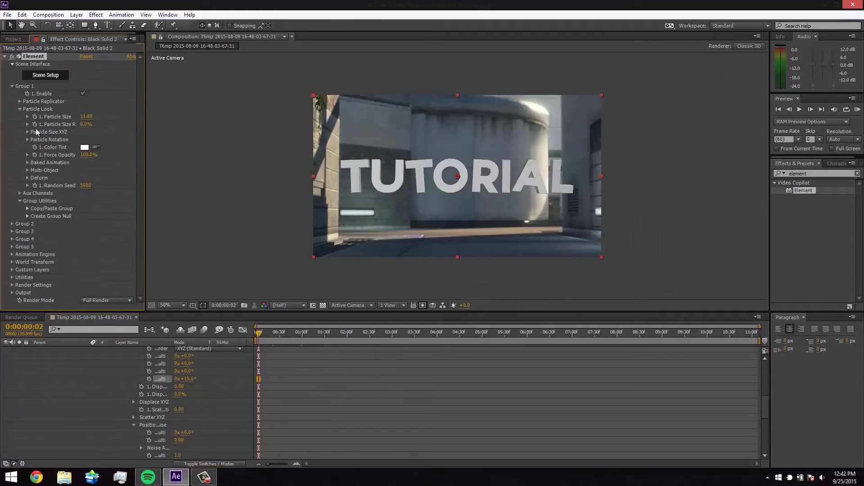
Step: Enable Ambient Occlusion under Element's Render Settings
click(11, 285)
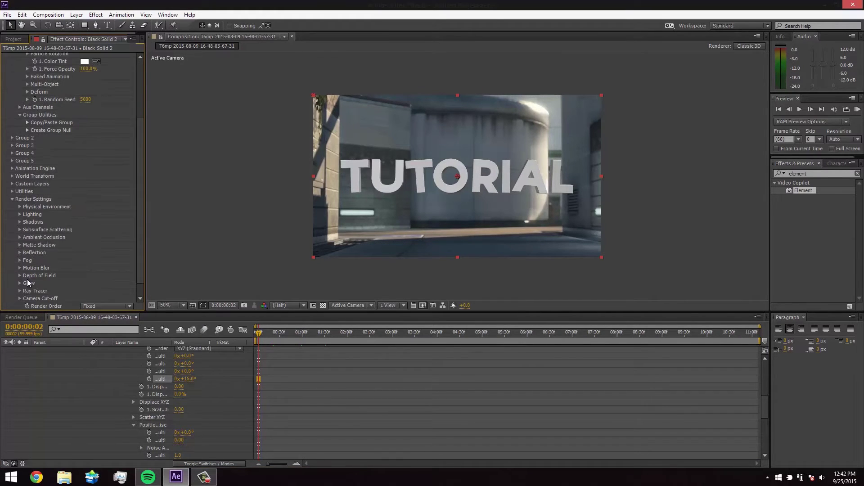
click(19, 222)
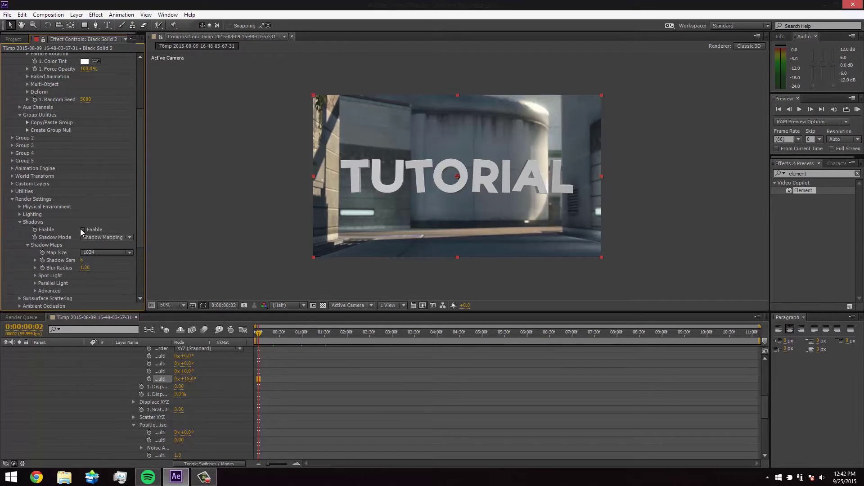
click(20, 222)
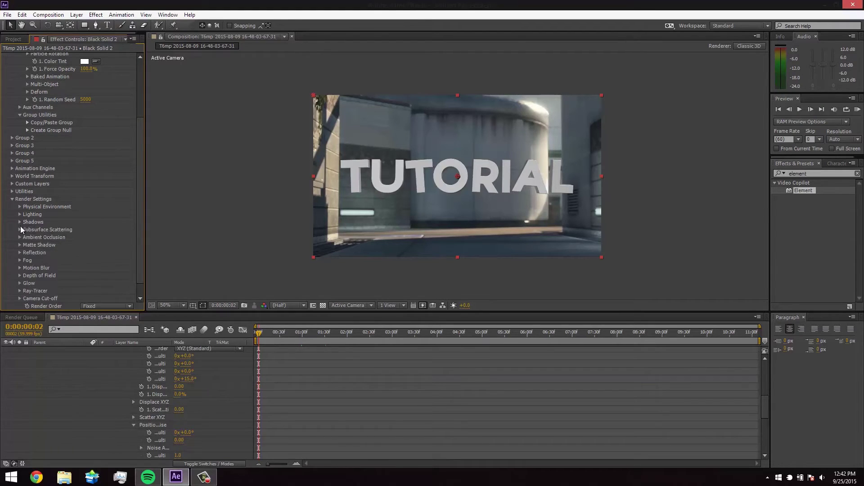
click(20, 237)
scroll(80, 223, down, 2)
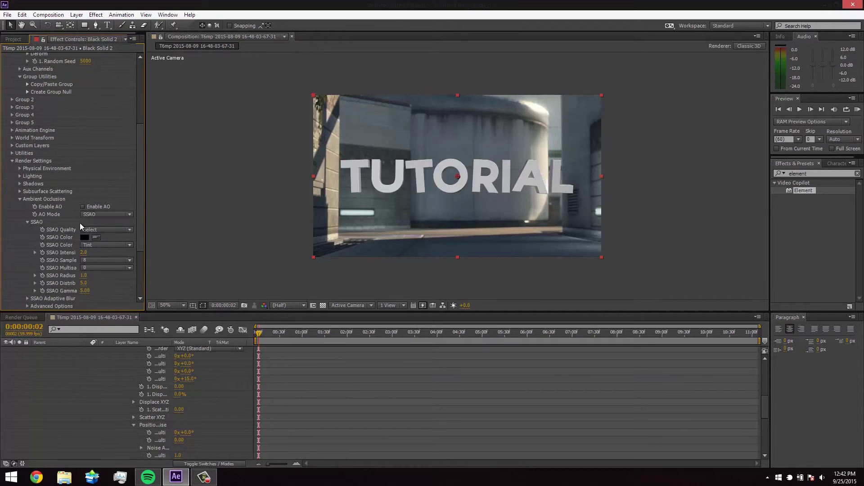
click(82, 207)
Step: Set SSAO intensity to 20.5 and radius to 12.3
drag(83, 253, 141, 249)
click(88, 252)
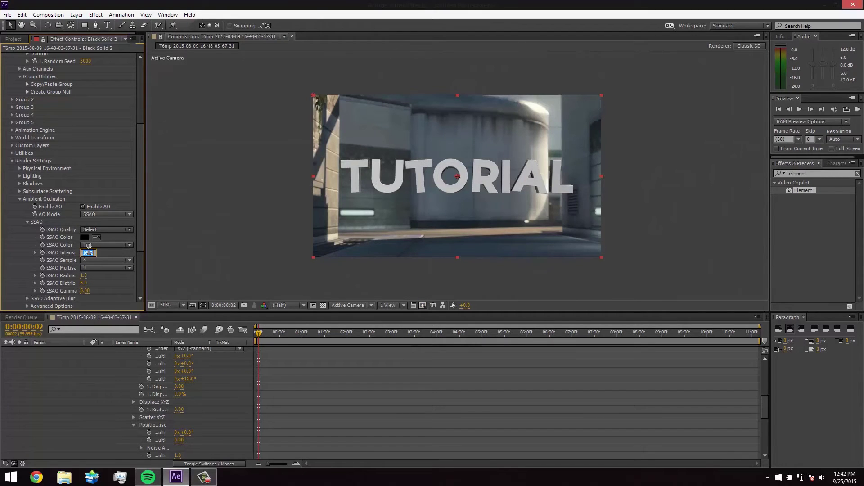
text(10)
key(Return)
drag(83, 276, 114, 288)
drag(84, 252, 133, 249)
drag(89, 273, 114, 270)
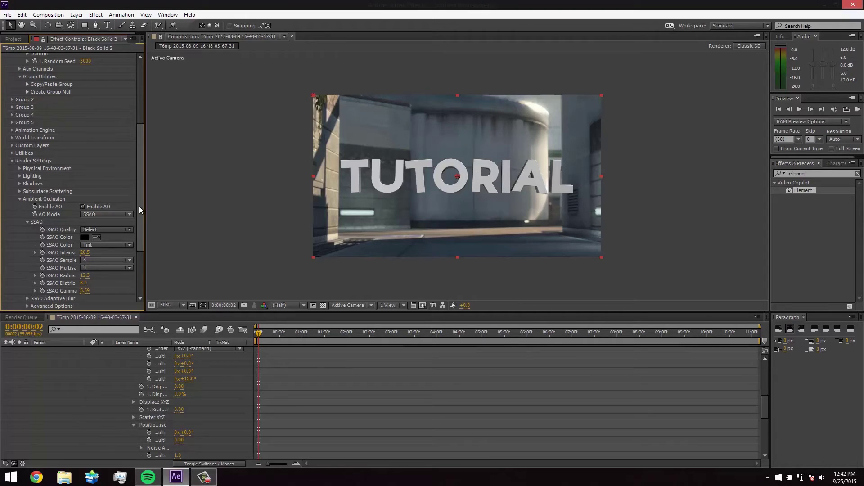
Step: Set SSAO distribution to 19.9 and gamma to 10
drag(139, 207, 141, 239)
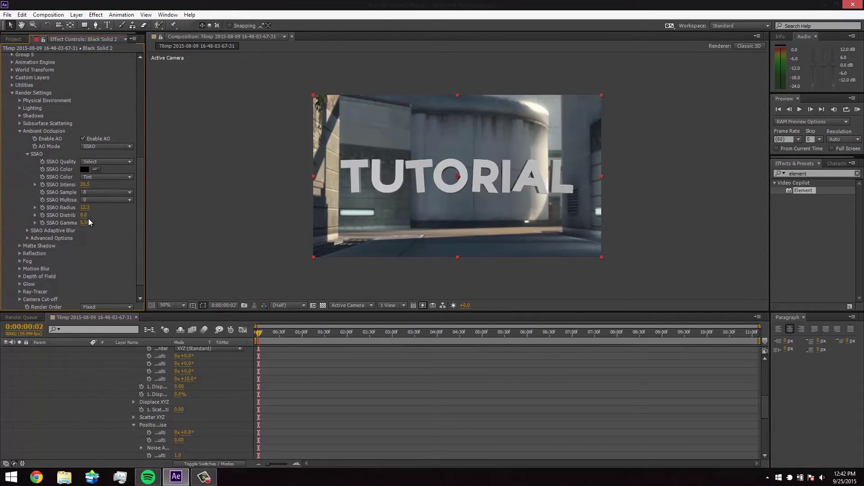
drag(85, 215, 106, 214)
drag(85, 223, 138, 220)
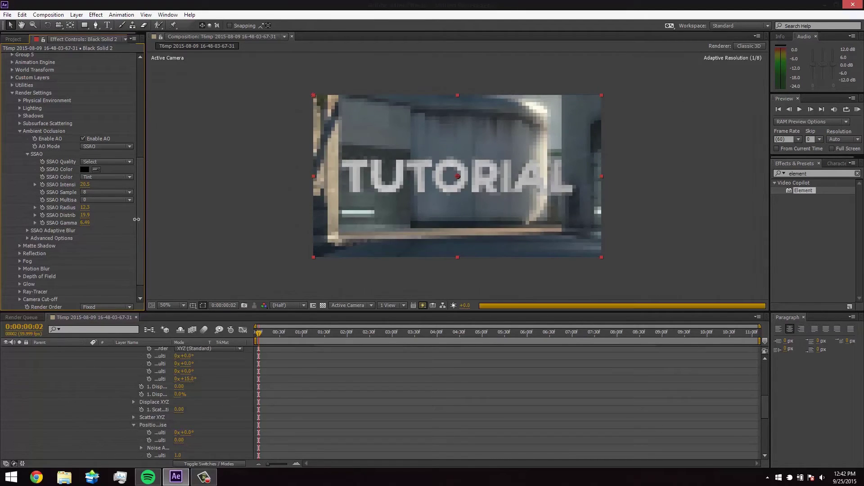
click(85, 222)
text(20)
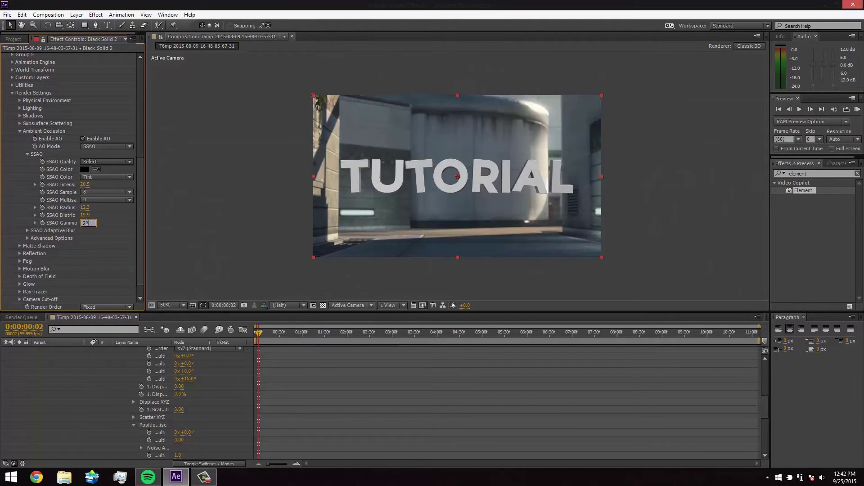
key(Return)
drag(87, 218, 103, 219)
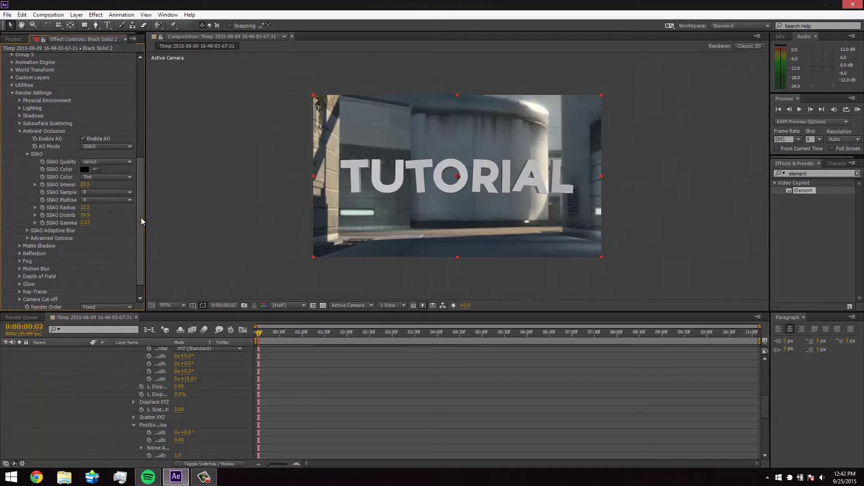
click(86, 222)
text(10)
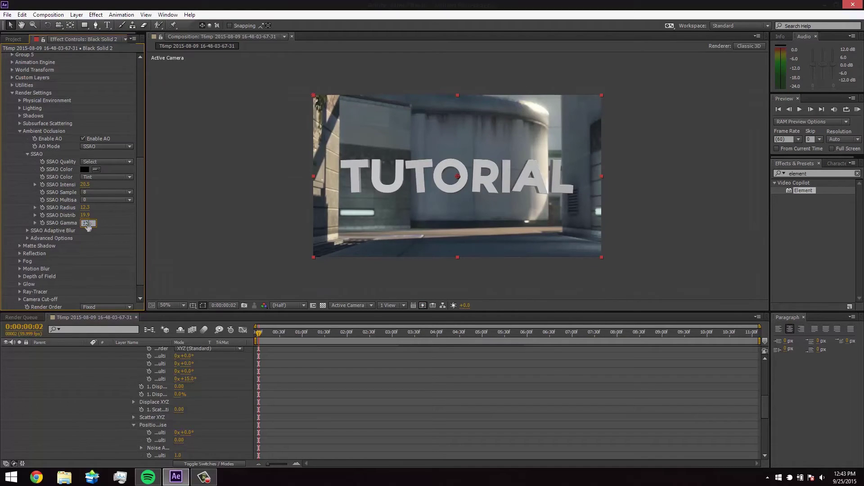
key(Return)
Step: Add a Drop Shadow with 65% opacity, distance 0 and softness 35
click(810, 173)
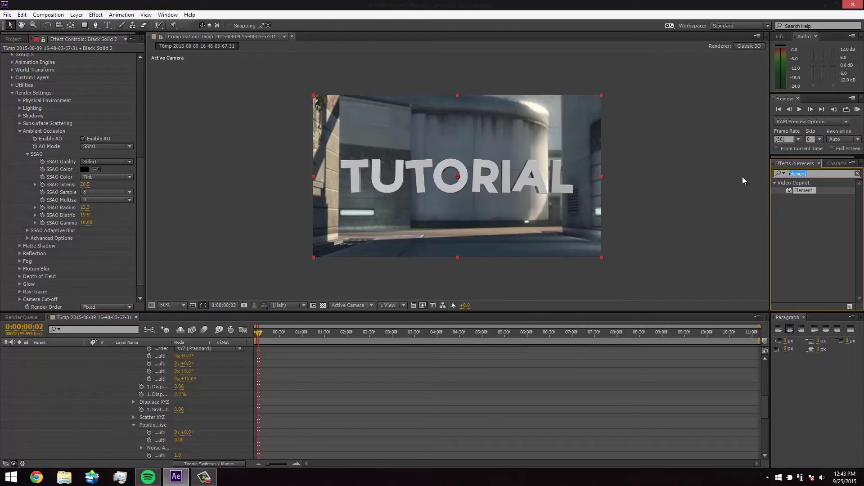
text(drop sh)
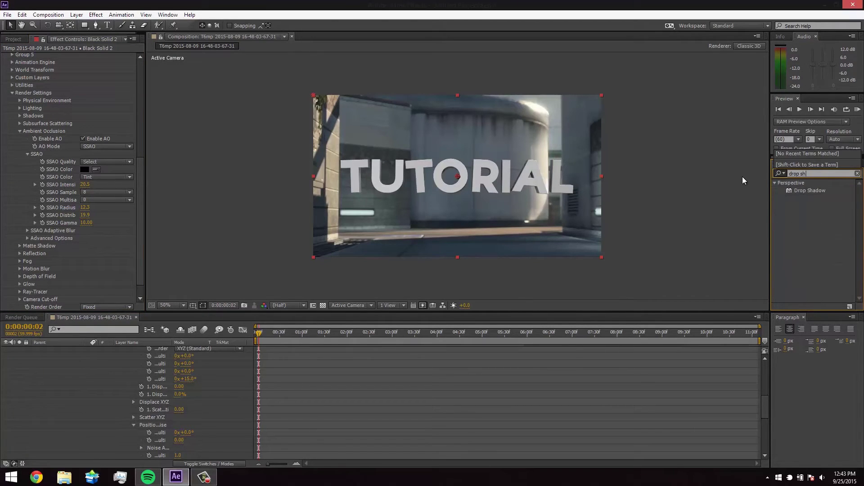
drag(806, 190, 71, 193)
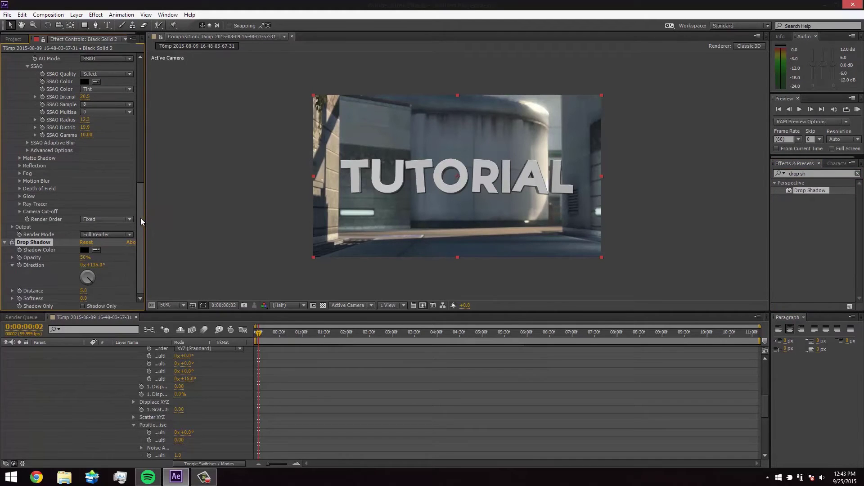
drag(83, 260, 104, 257)
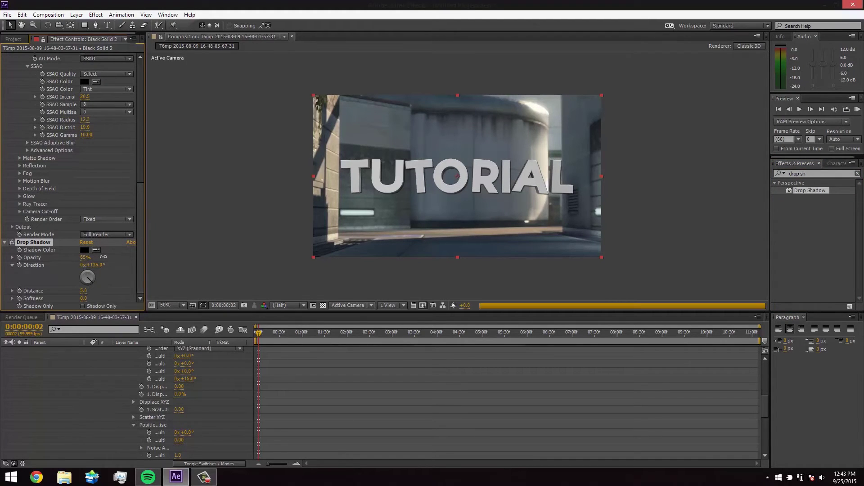
drag(83, 290, 111, 294)
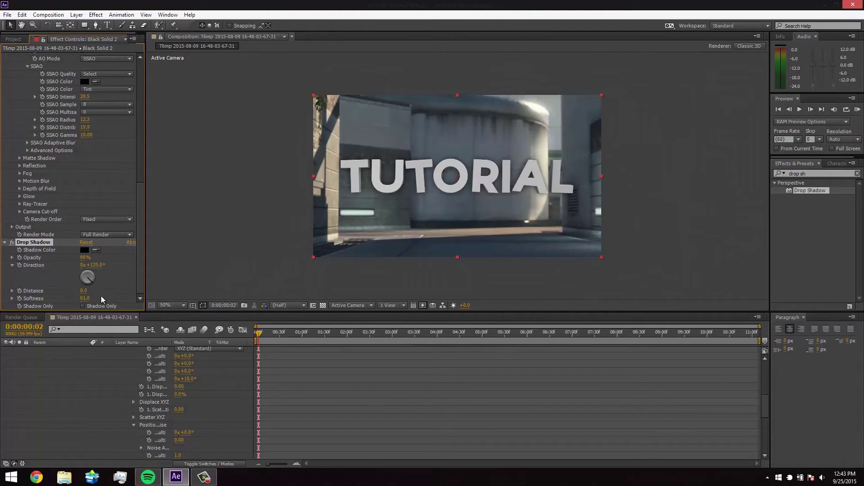
click(86, 298)
text(35)
key(Return)
Step: Fold the Drop Shadow and Render Settings groups and show frame 0:00:04:04
click(4, 242)
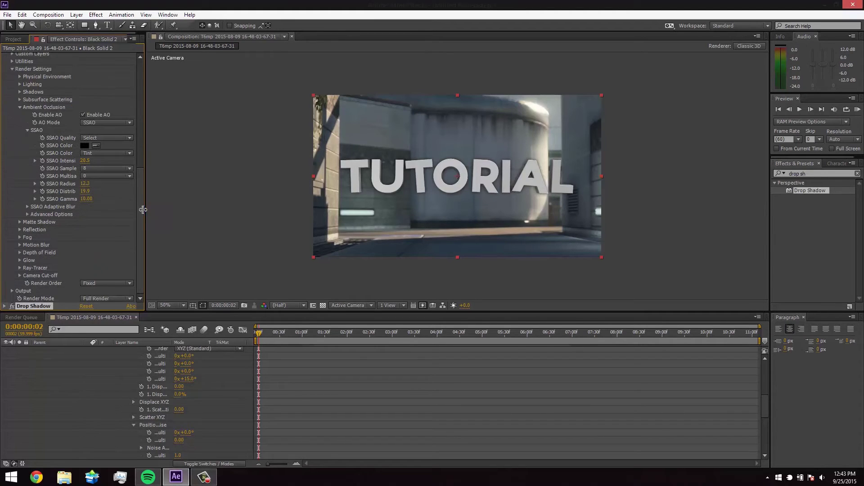
scroll(139, 206, up, 5)
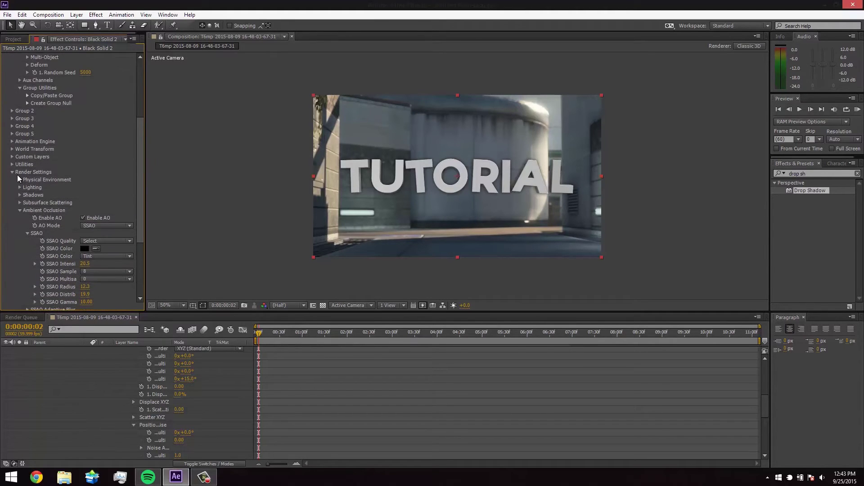
click(12, 172)
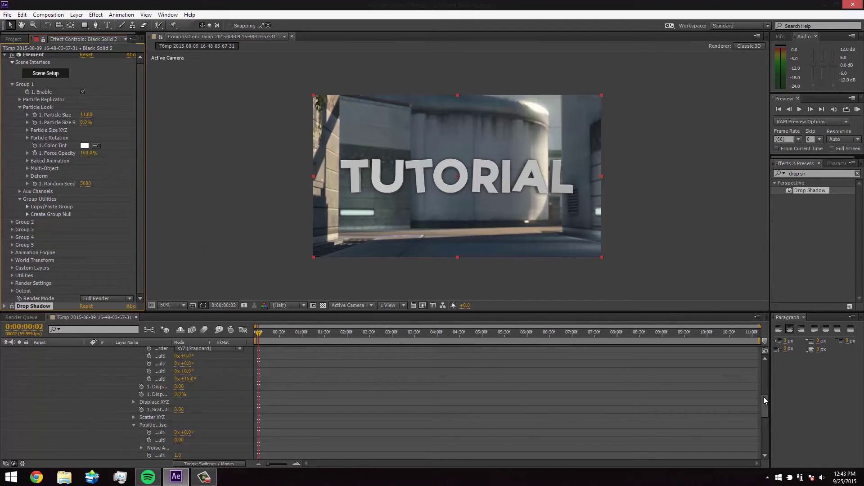
drag(763, 396, 763, 356)
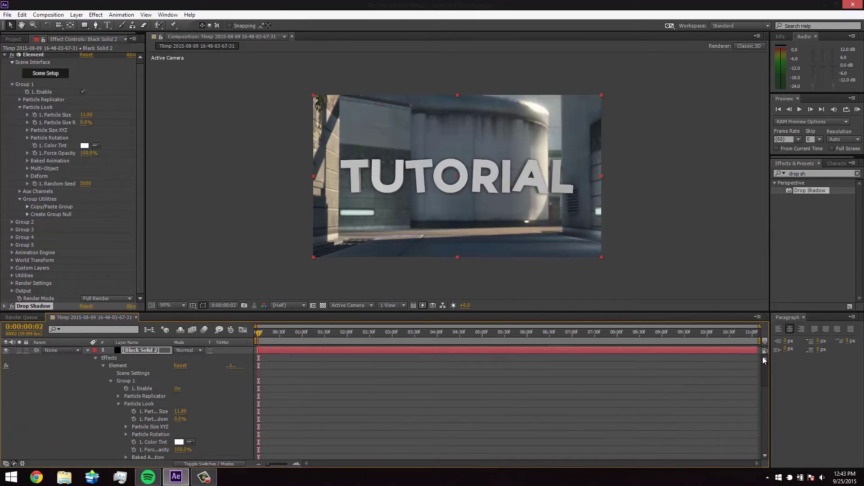
click(88, 351)
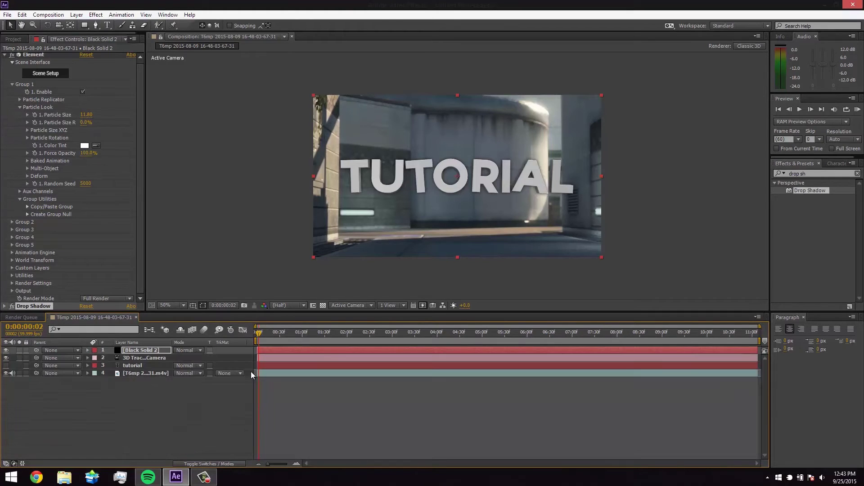
click(440, 332)
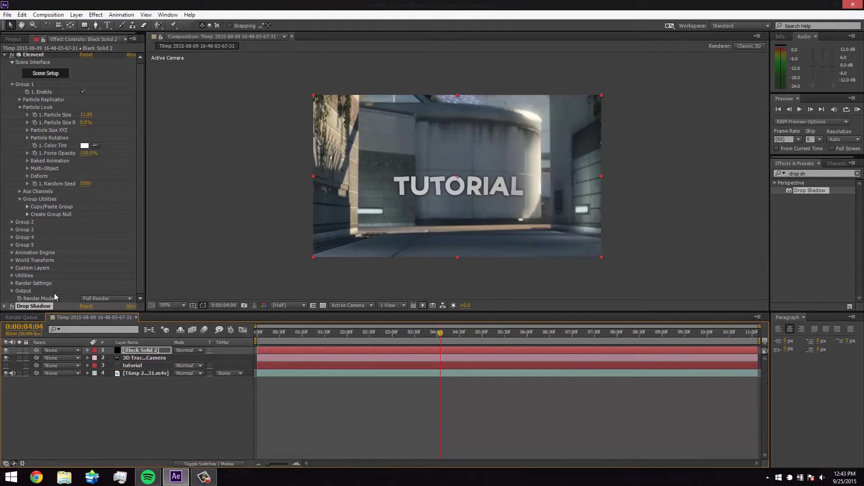
Step: Expand the Element Render Settings down to Lighting > Additional Lighting, collapsing Ambient Occlusion
click(12, 282)
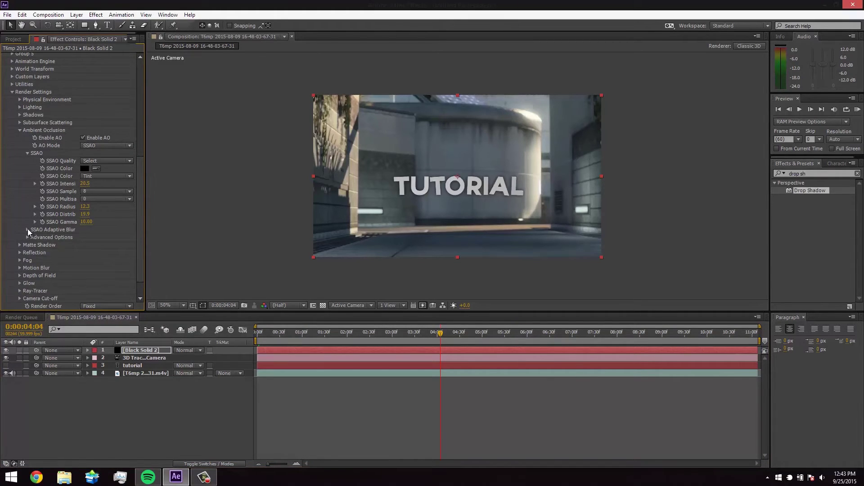
click(20, 130)
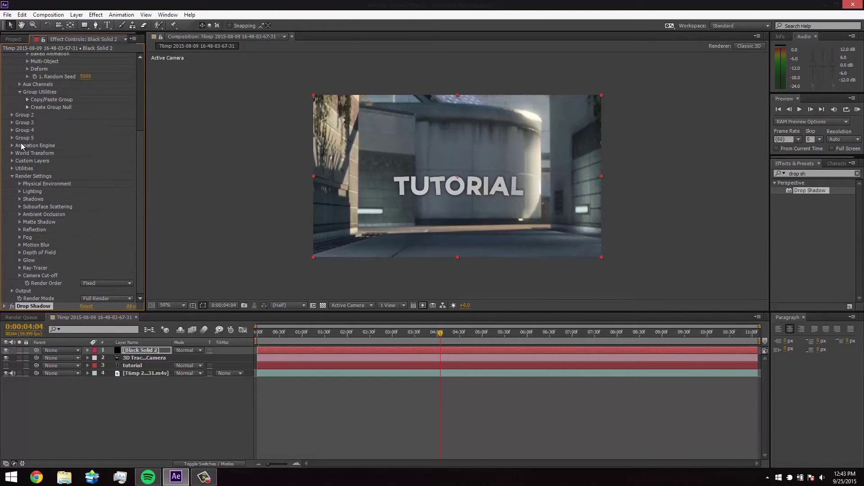
click(19, 191)
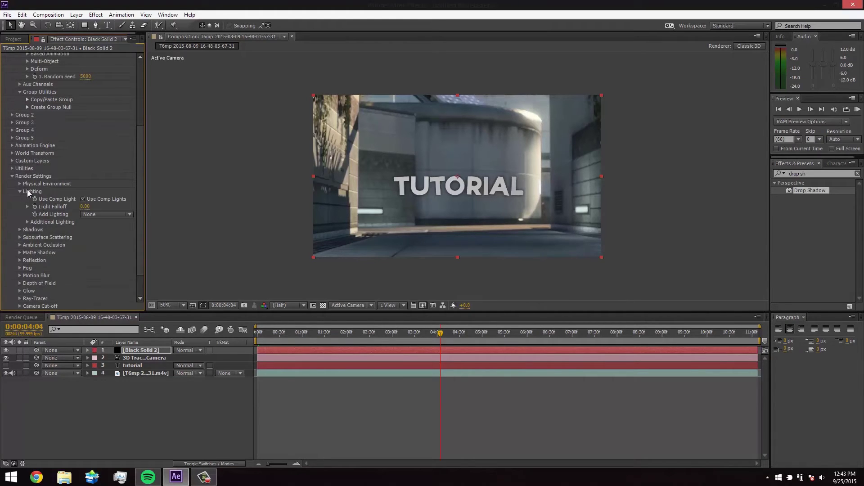
click(27, 222)
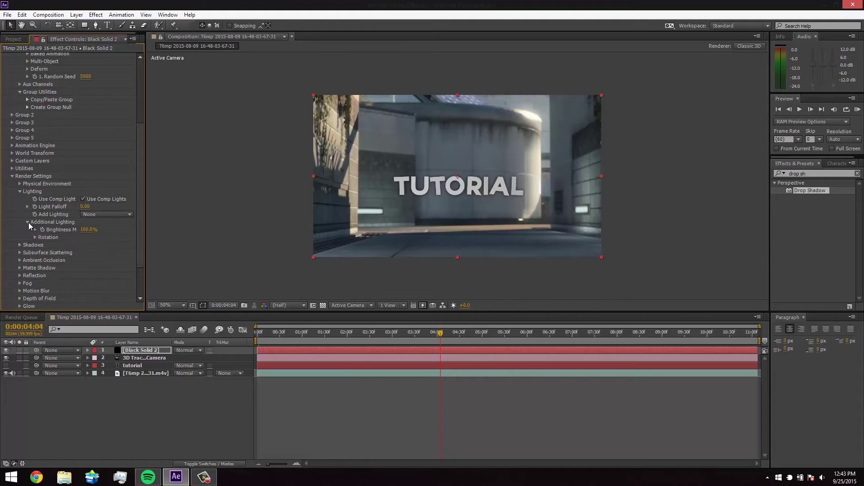
Step: Try the Warm and Cinema Add Lighting presets, settling on Dramatic
click(94, 213)
click(93, 221)
click(132, 214)
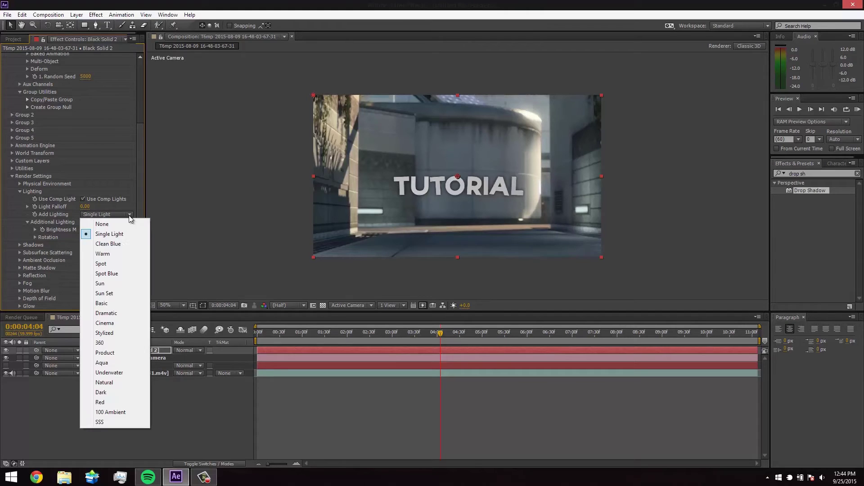
click(116, 255)
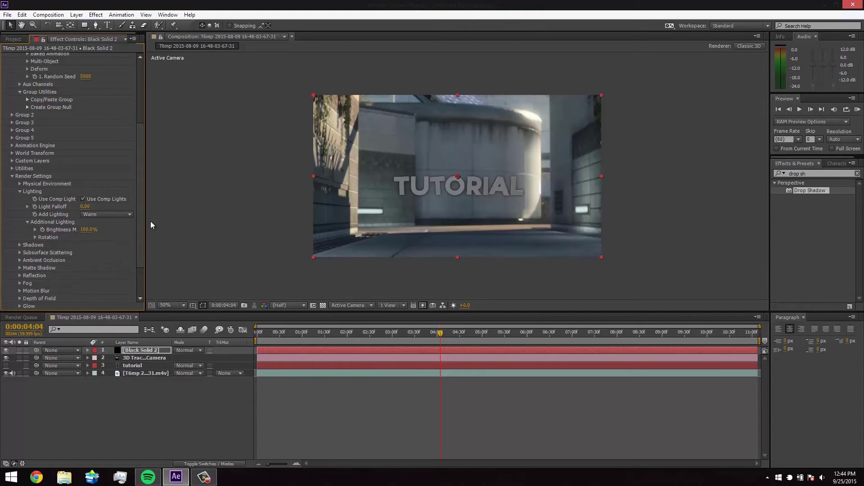
click(126, 214)
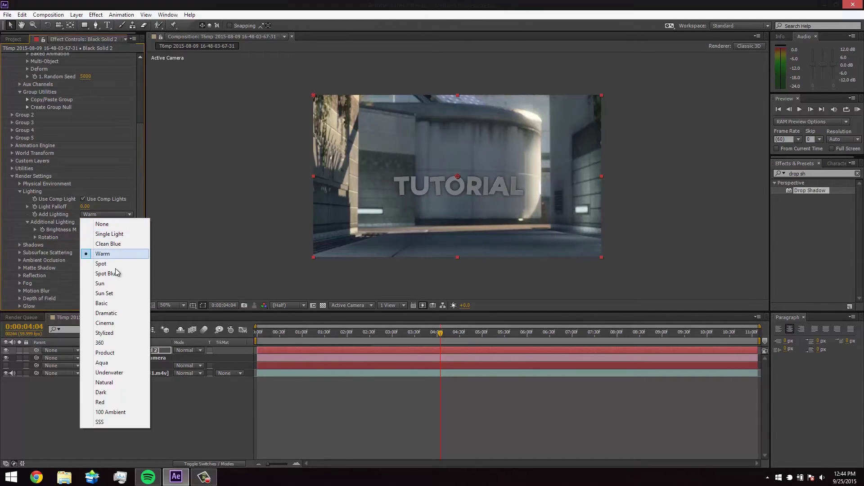
click(113, 315)
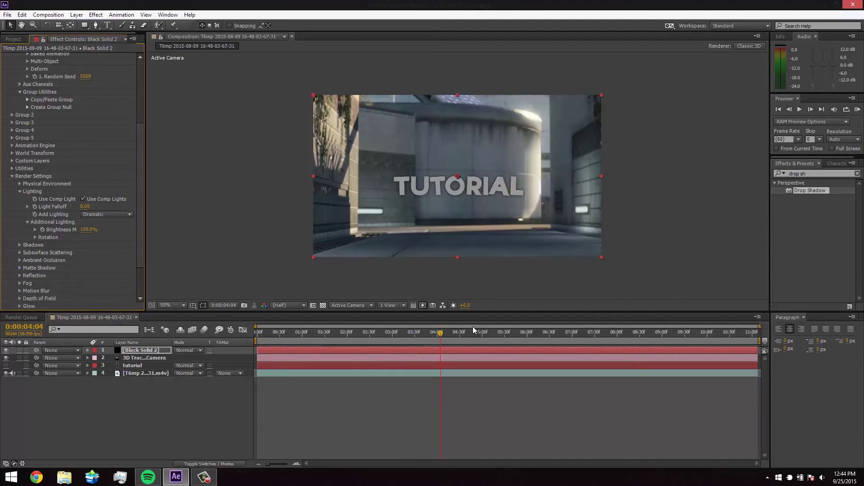
click(281, 333)
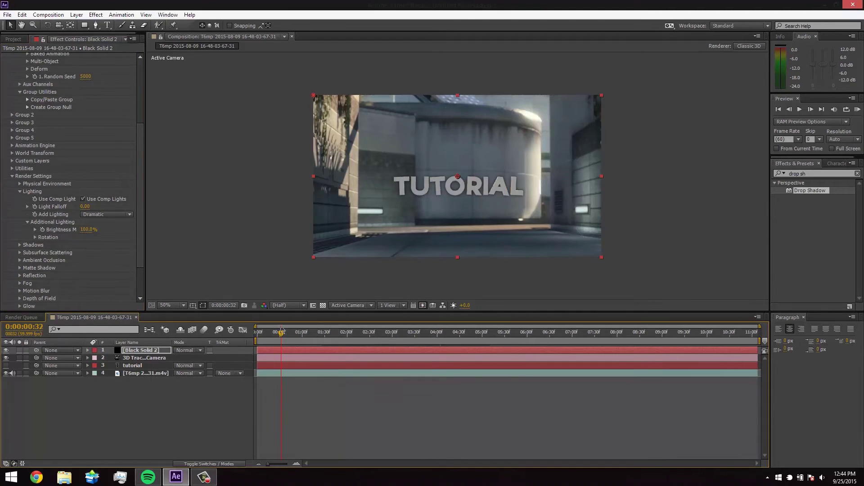
click(129, 213)
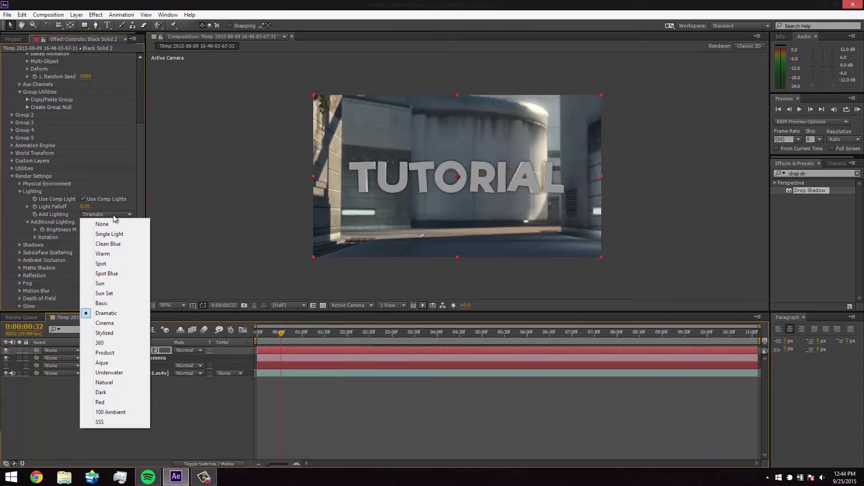
click(117, 321)
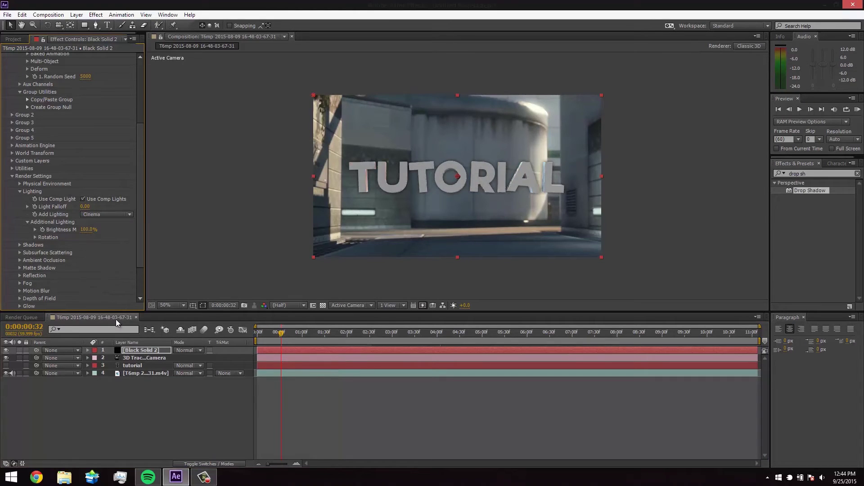
click(130, 213)
click(115, 295)
Step: Scrub the clip to preview the Dramatic lighting, ending at 0:00:01:58, and collapse Particle Look
click(477, 333)
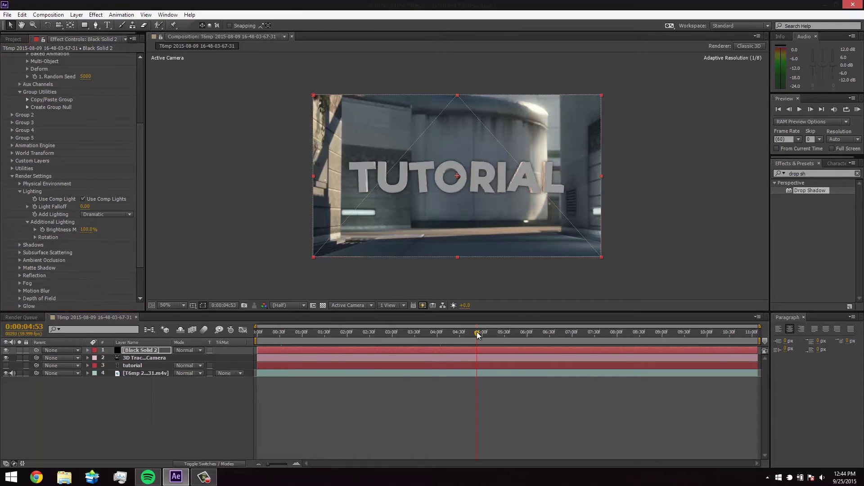
drag(478, 333, 678, 331)
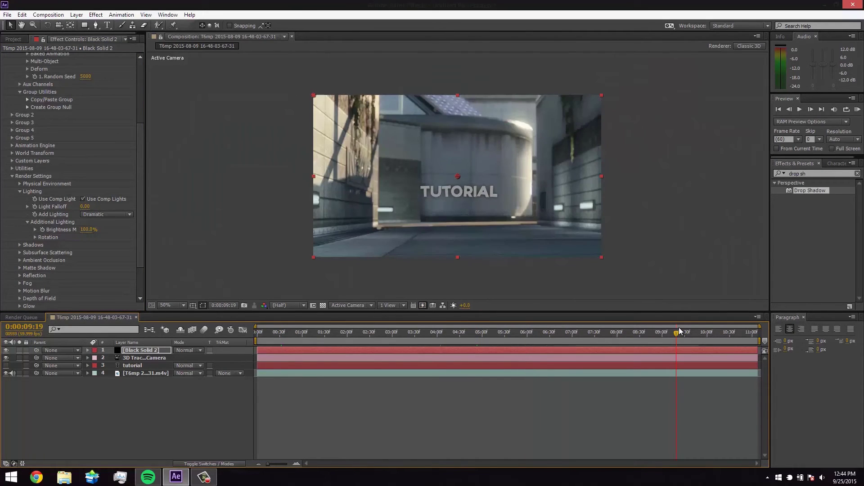
click(503, 333)
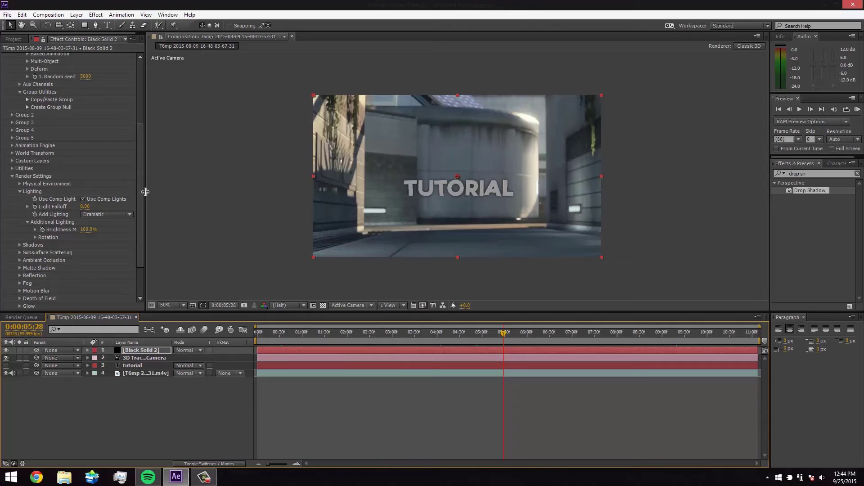
scroll(137, 169, up, 5)
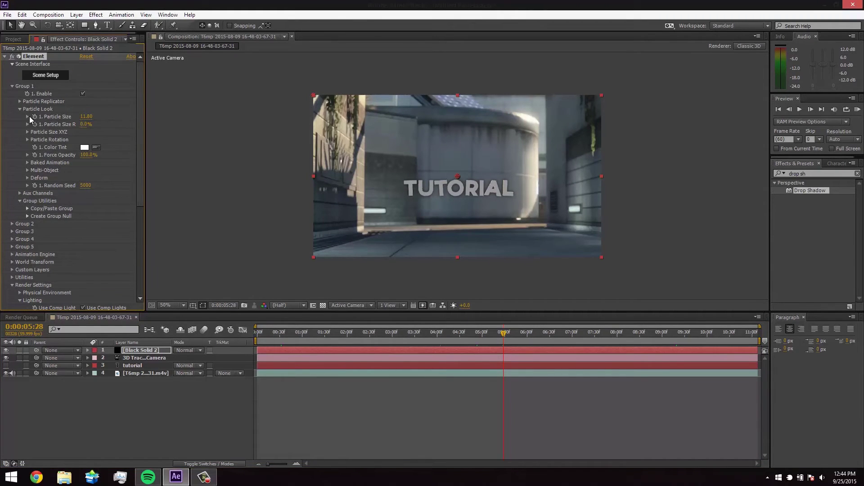
click(20, 110)
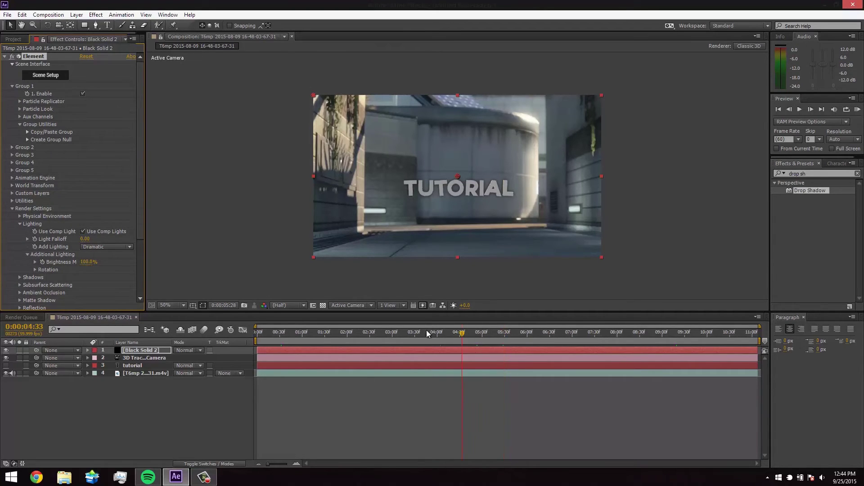
click(346, 332)
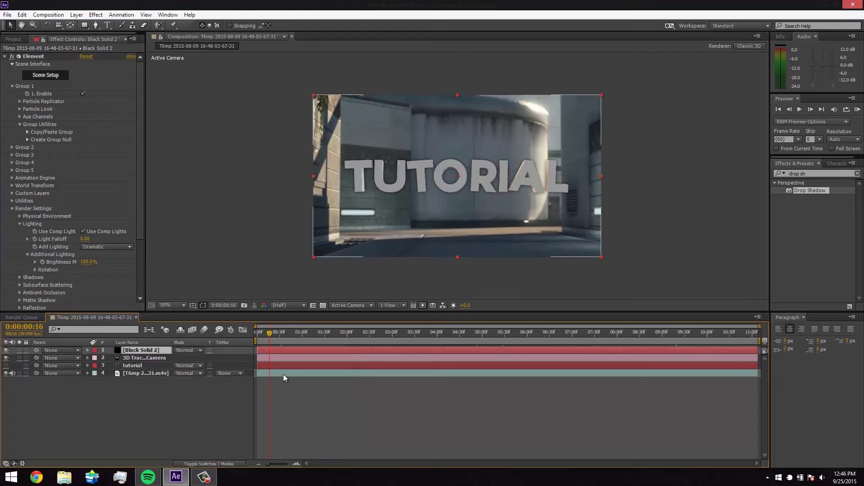
Step: Create Track Solid 1 from the gameplay footage's 3D Camera Tracker ground points, undoing a stray null
click(283, 374)
click(34, 54)
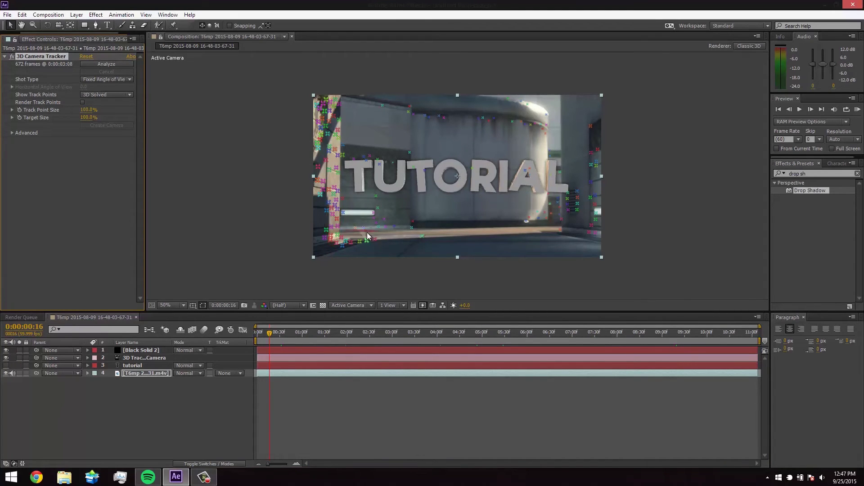
right_click(395, 237)
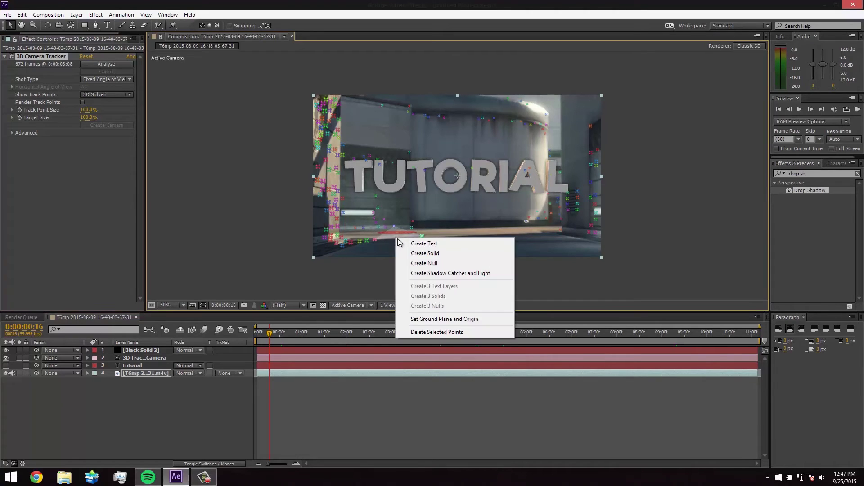
click(426, 264)
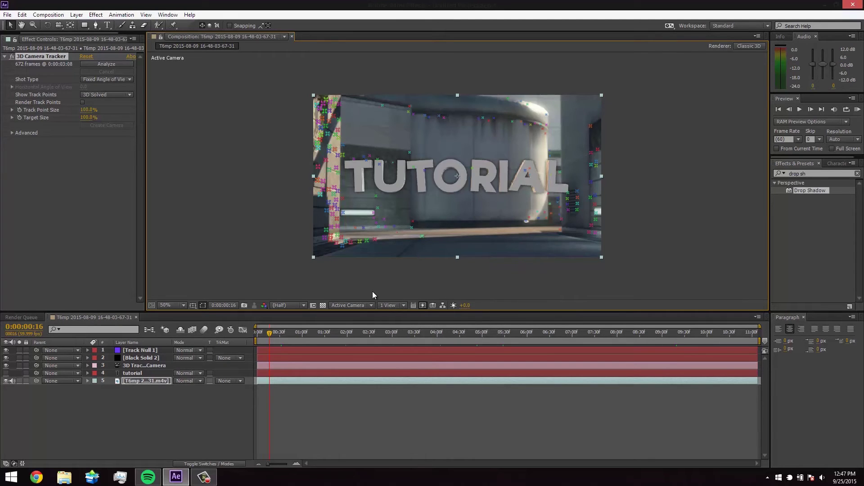
key(ctrl+z)
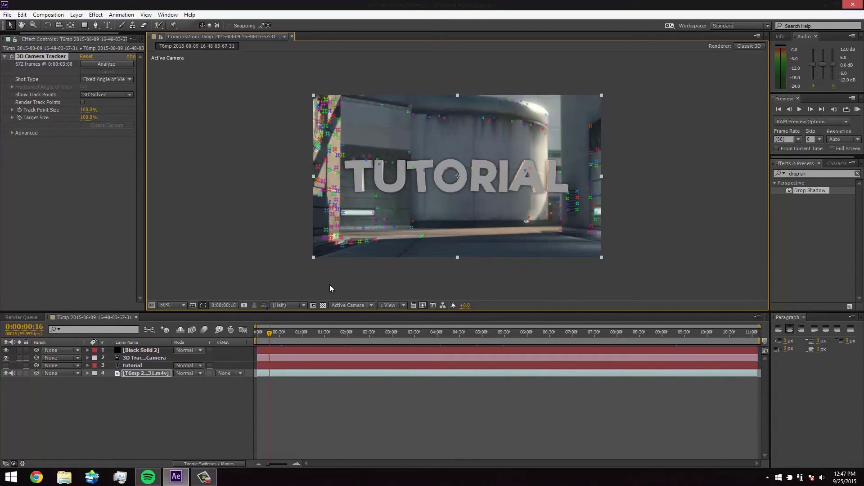
right_click(393, 240)
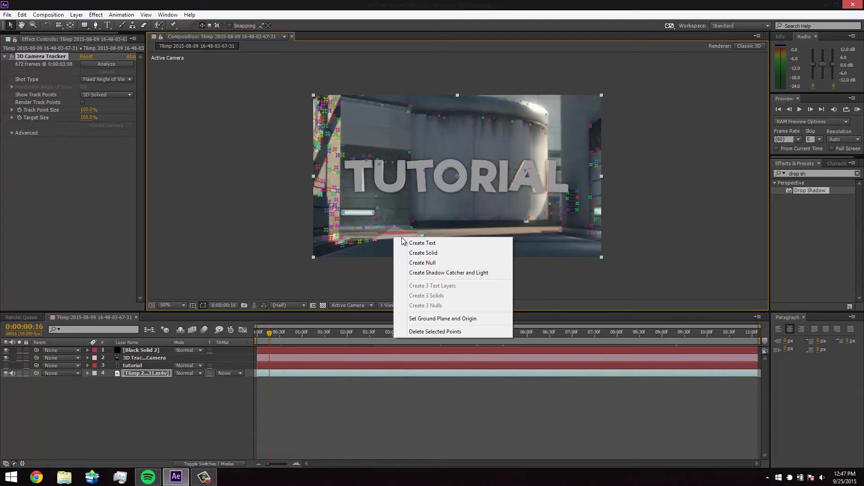
click(419, 254)
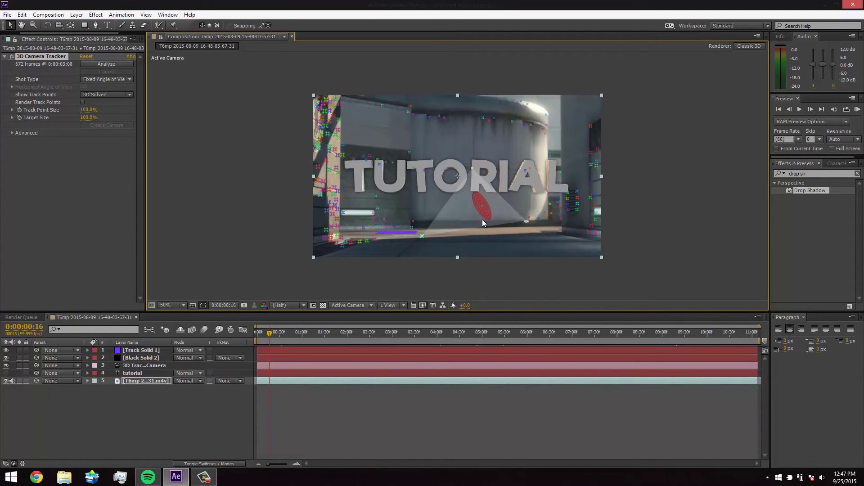
click(298, 350)
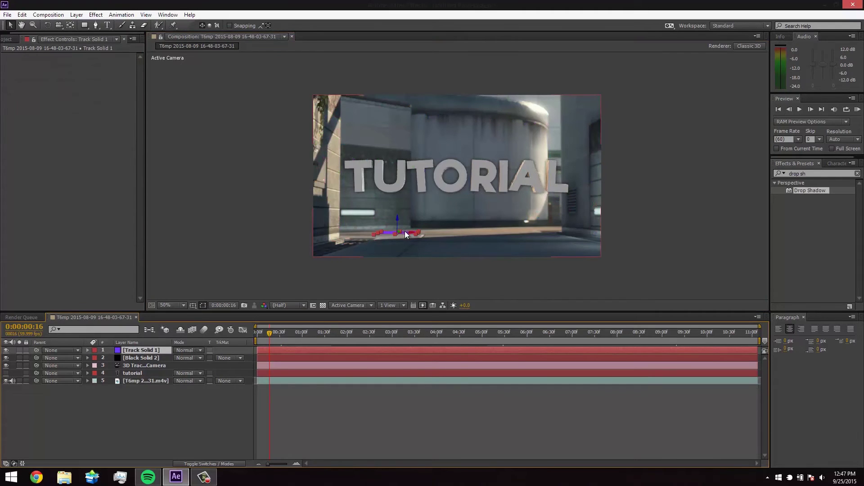
Step: Slide, widen and stretch the purple Track Solid 1 plane across the tracked floor
drag(418, 235, 471, 237)
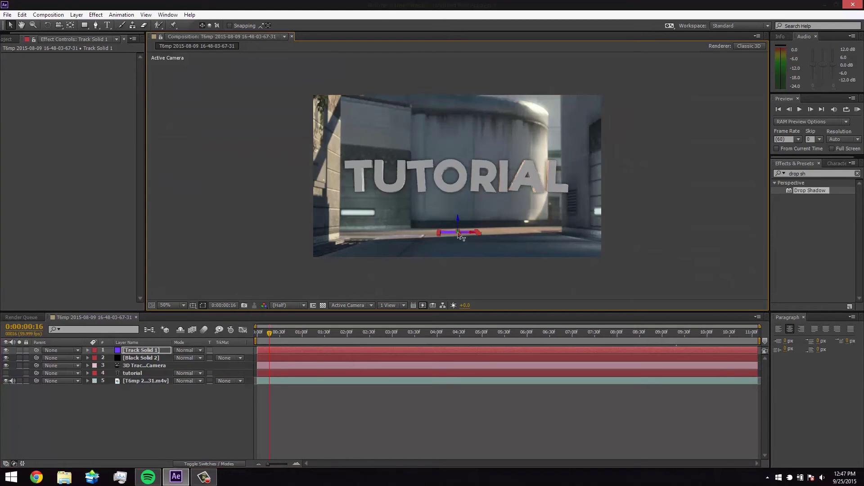
drag(459, 235, 428, 485)
drag(490, 242, 557, 252)
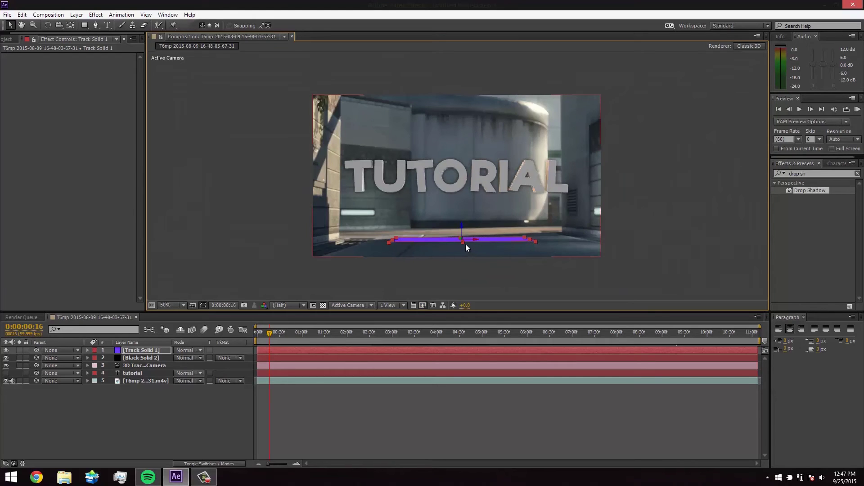
drag(464, 244, 473, 248)
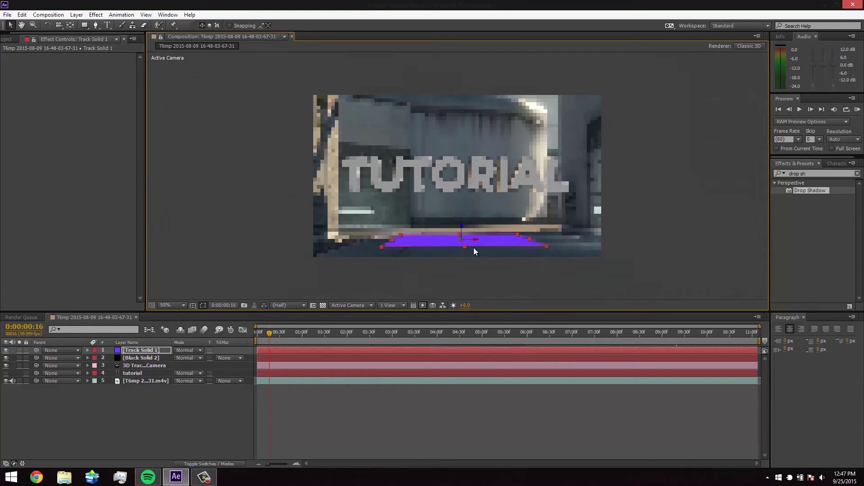
drag(545, 246, 611, 249)
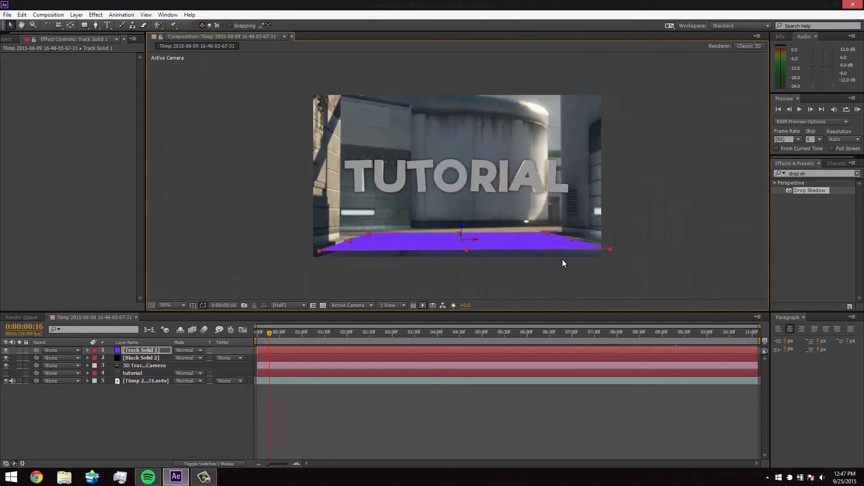
Step: Move the purple plane down so it sits beneath the TUTORIAL text
click(461, 227)
drag(460, 234, 460, 236)
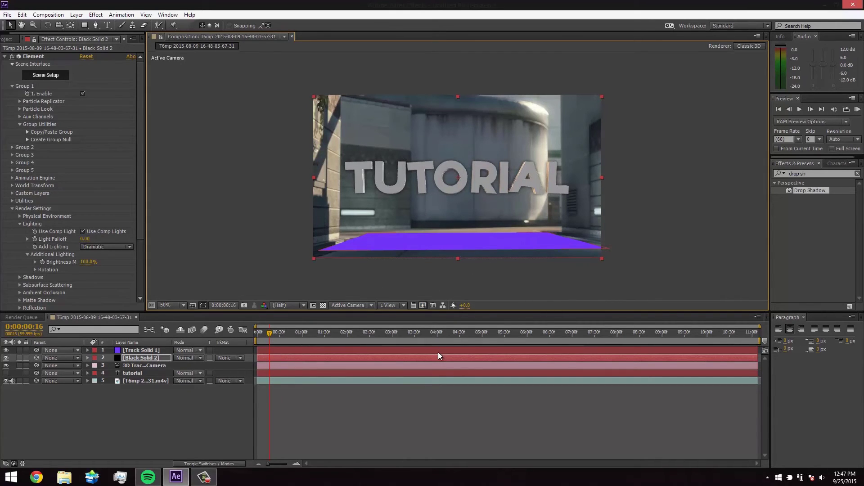
click(426, 349)
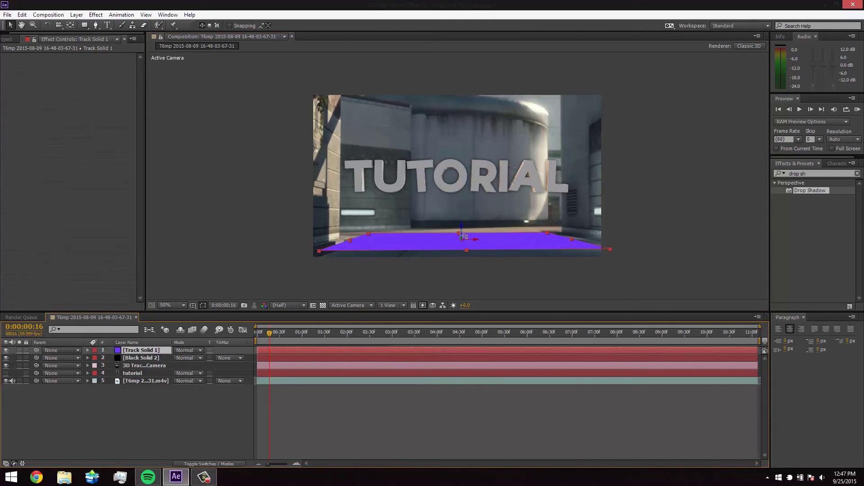
drag(462, 227, 464, 241)
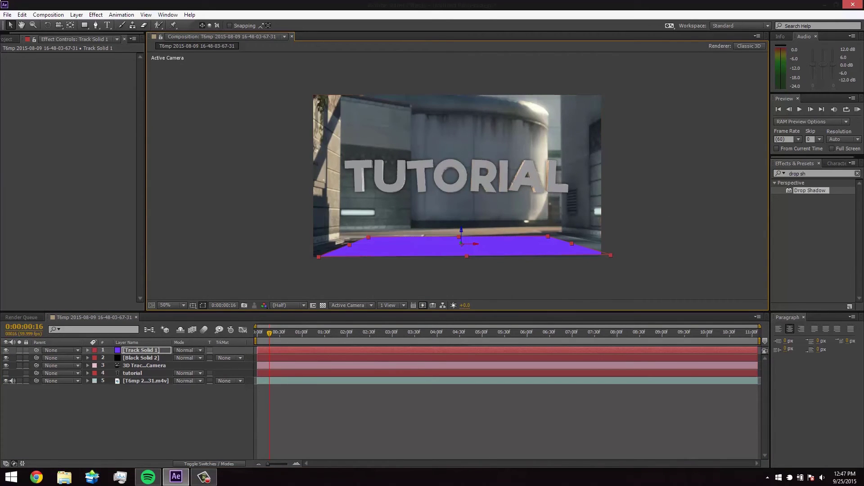
click(7, 39)
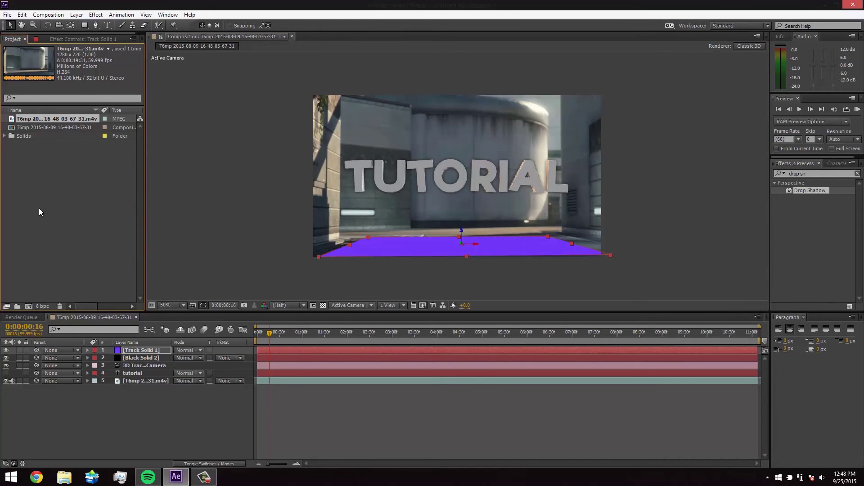
Step: Pre-compose Track Solid 1 with default settings as Track Solid 1 Comp 1 and open it
click(138, 351)
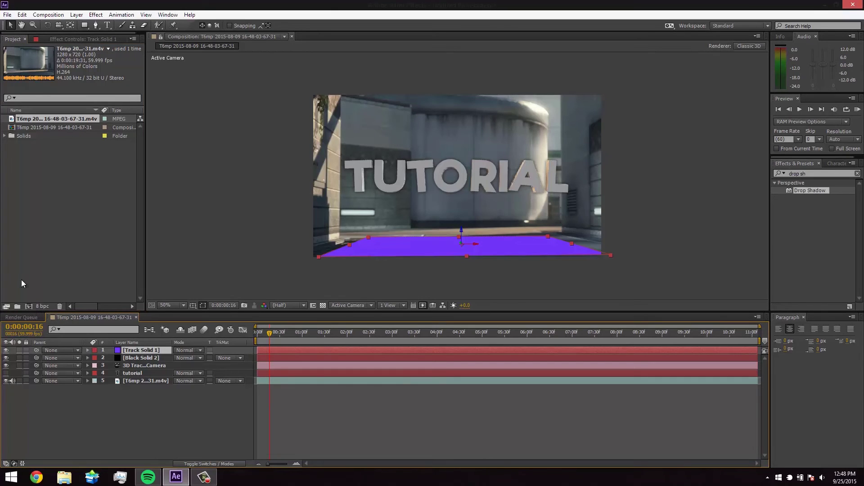
click(5, 136)
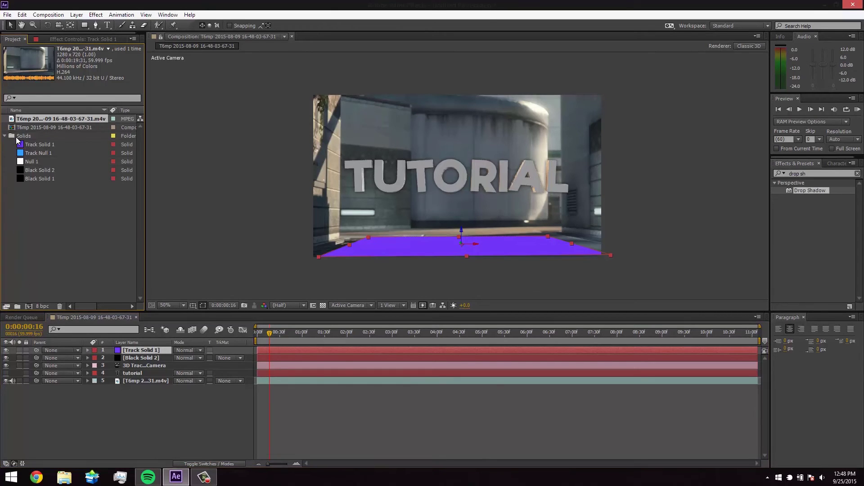
right_click(143, 352)
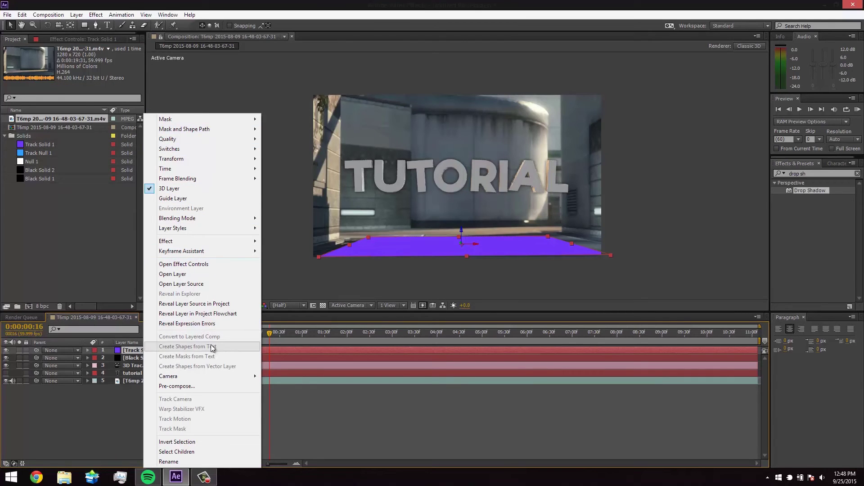
click(190, 387)
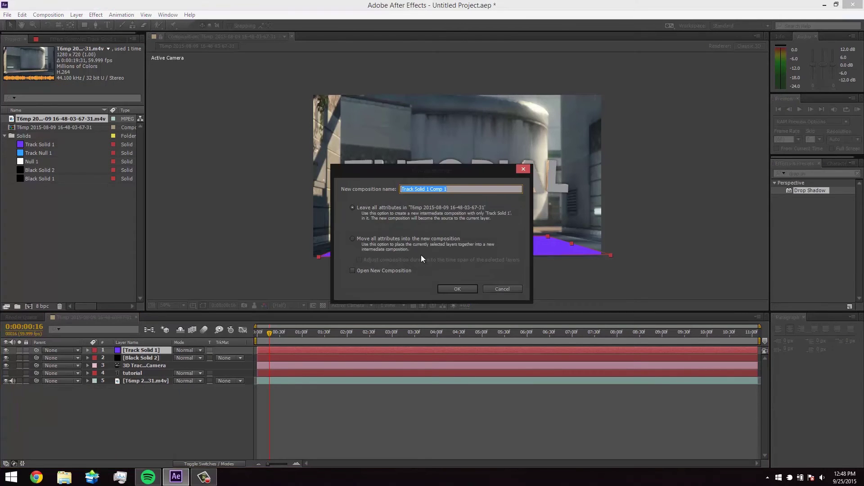
click(456, 289)
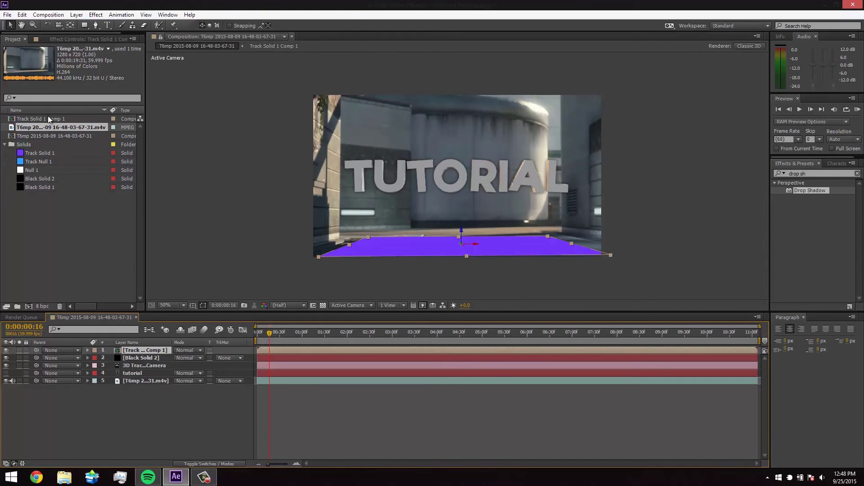
click(58, 136)
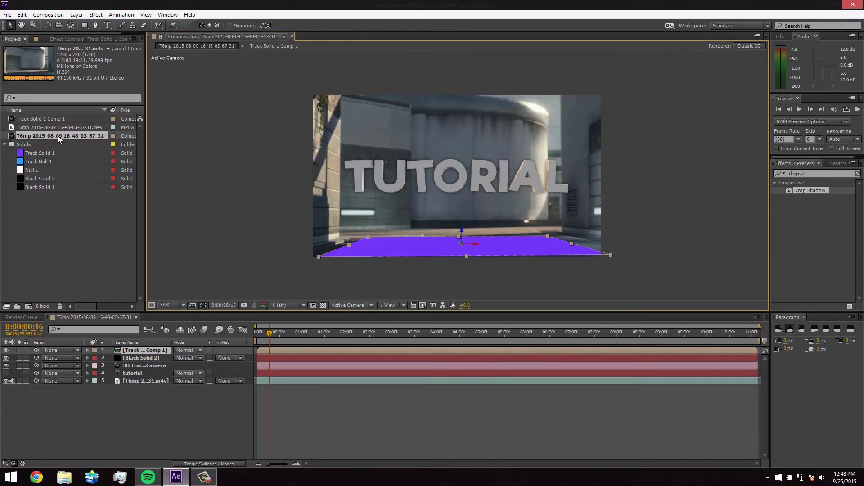
double_click(51, 119)
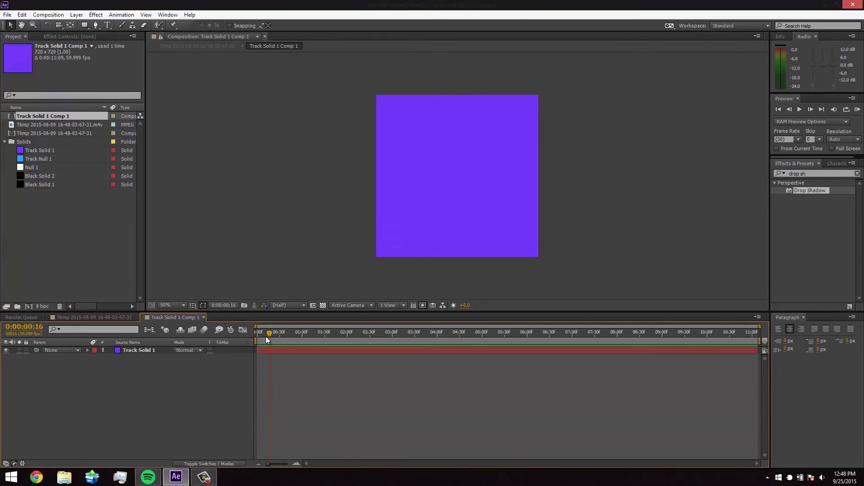
Step: Paste the tutorial text layer from T6mp into Track Solid 1 Comp 1, visible and centred
click(101, 317)
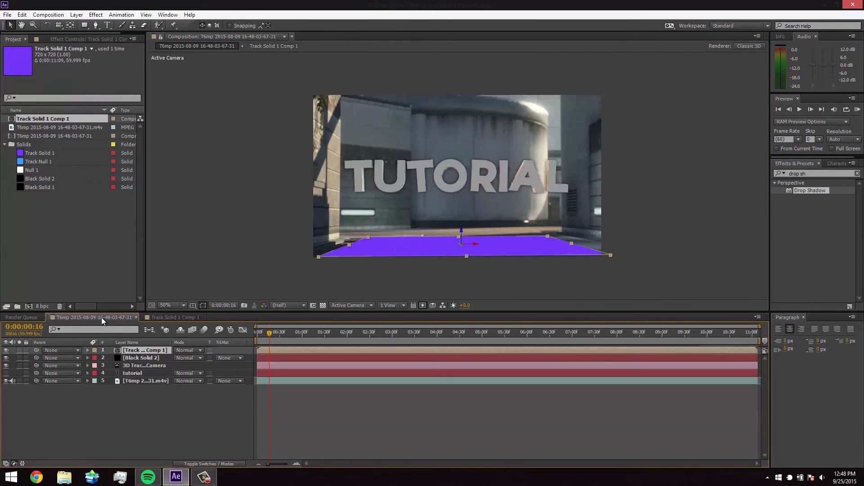
click(136, 373)
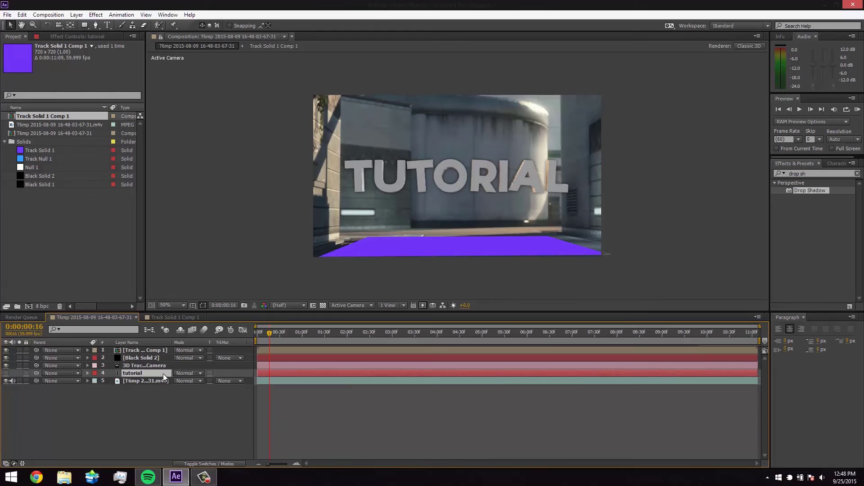
click(169, 317)
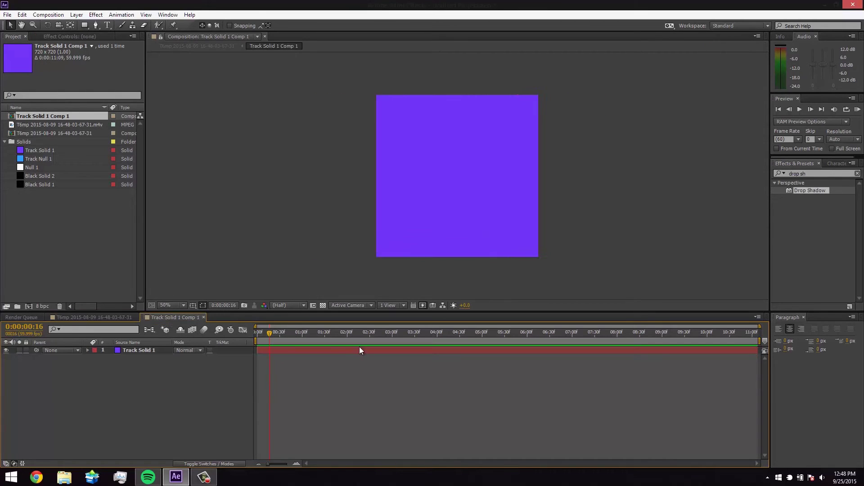
key(ctrl+v)
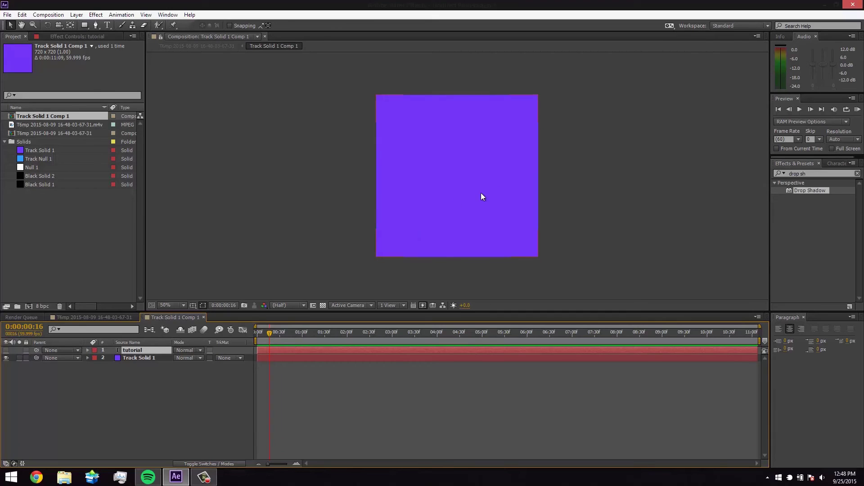
click(6, 350)
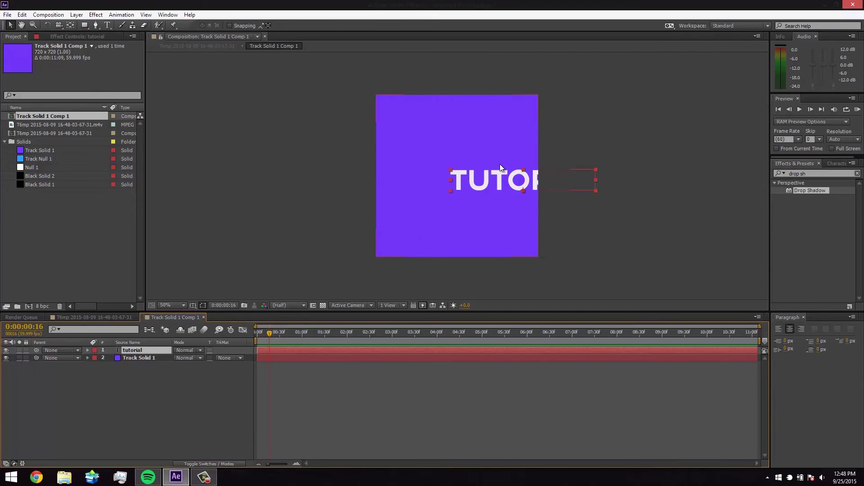
drag(456, 180, 430, 178)
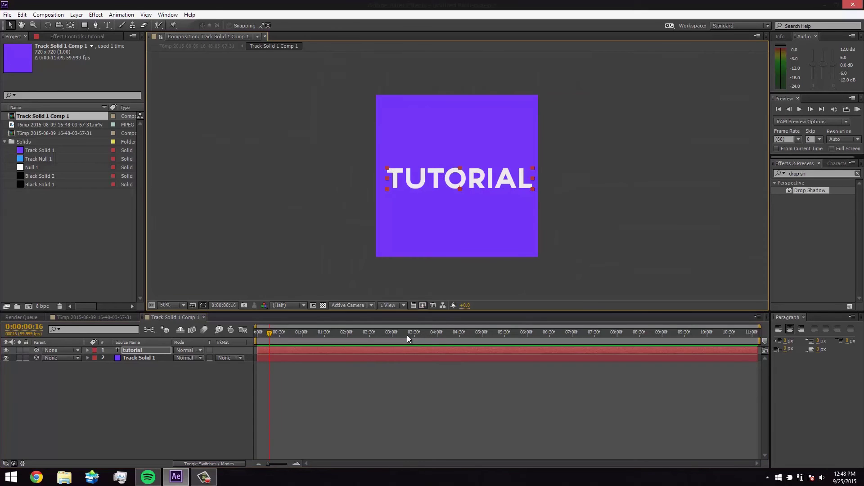
Step: Change the TUTORIAL text fill colour to black, 000000
click(840, 164)
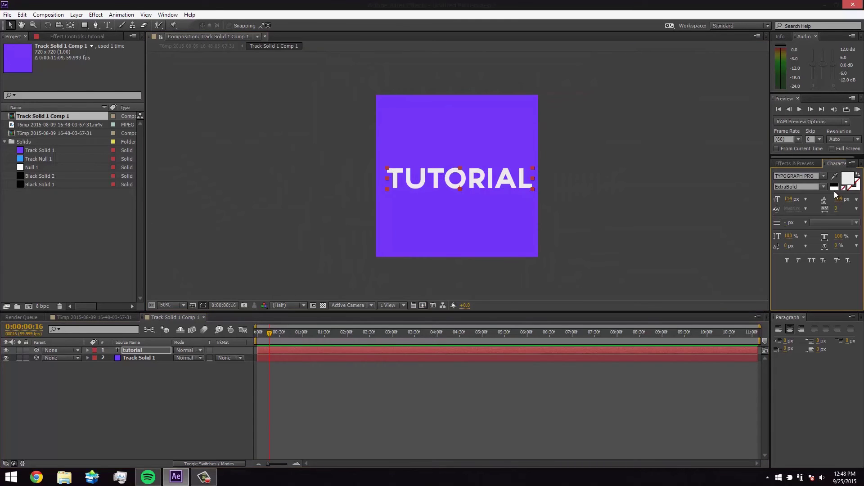
key(ctrl+t)
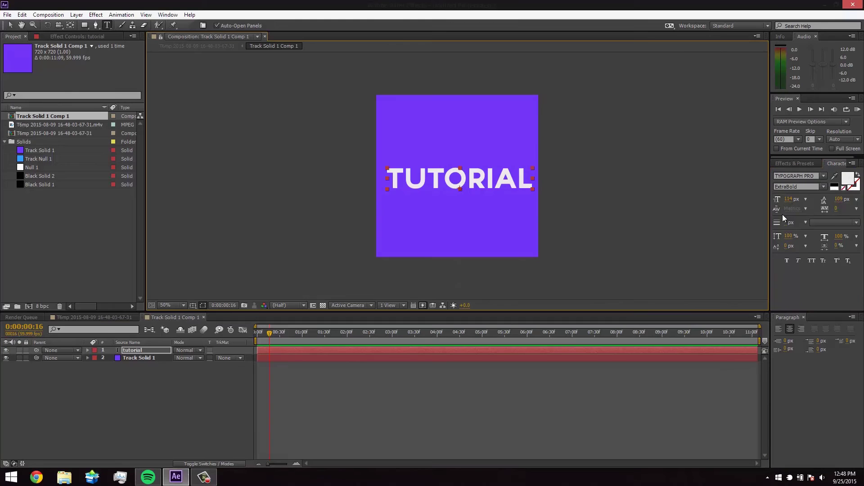
drag(546, 181, 357, 179)
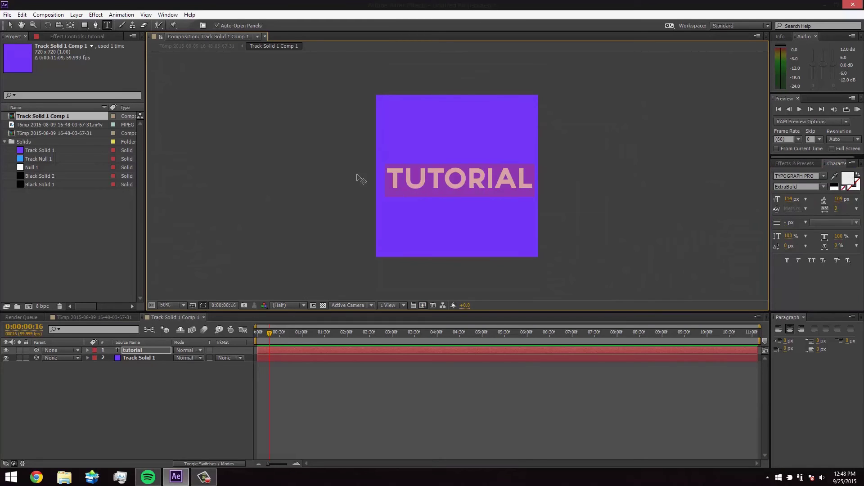
click(848, 179)
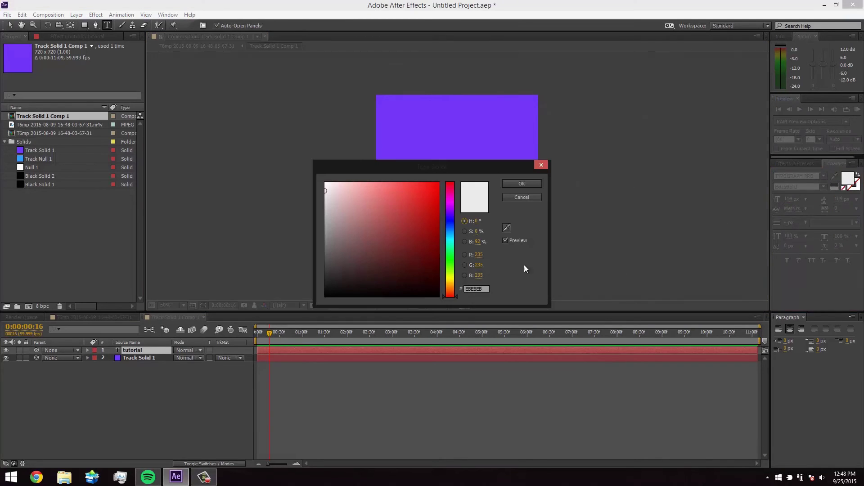
drag(405, 273, 304, 303)
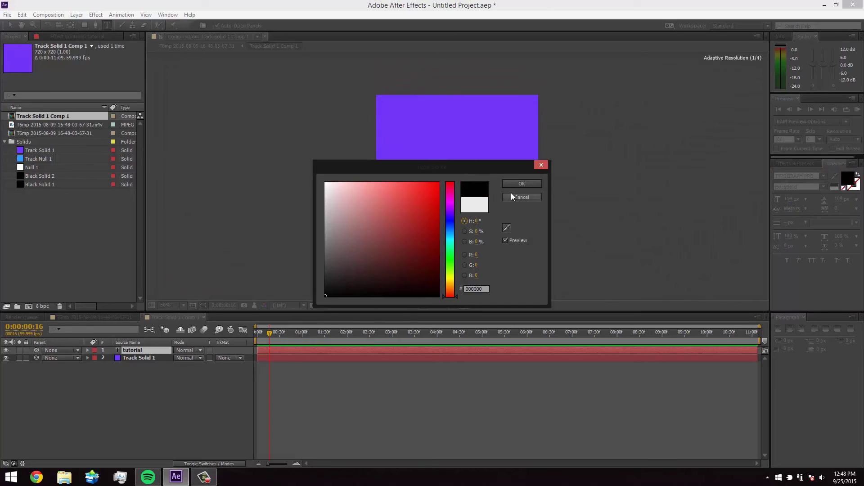
click(522, 184)
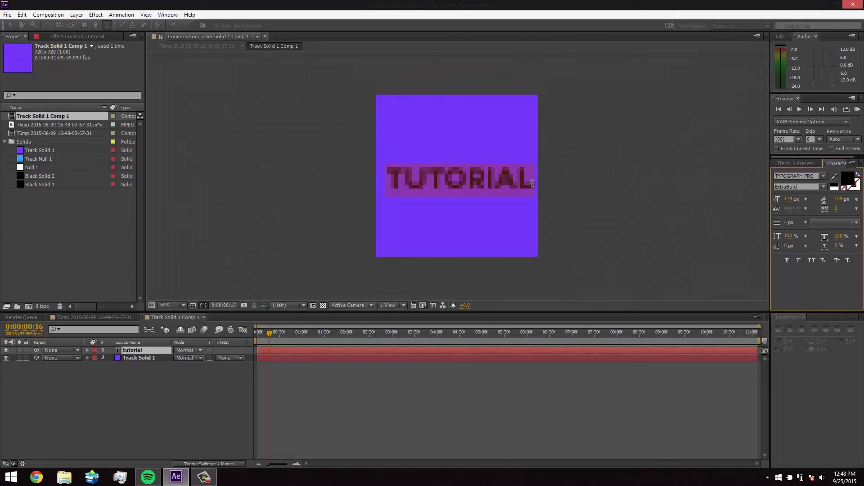
Step: Re-centre the TUTORIAL text and hide the purple Track Solid 1 layer
click(700, 415)
click(730, 350)
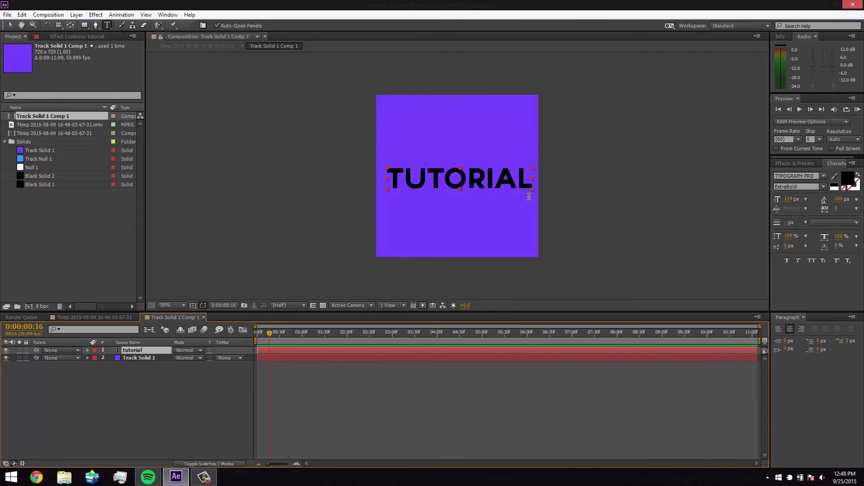
key(v)
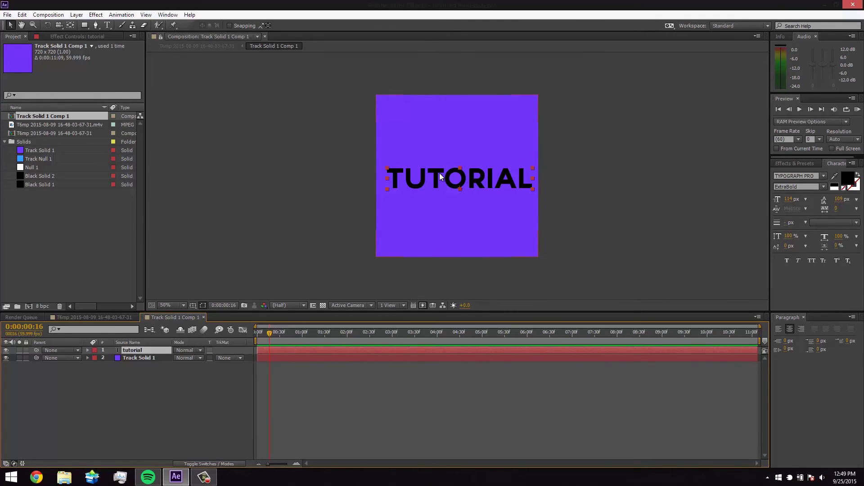
drag(439, 175, 436, 174)
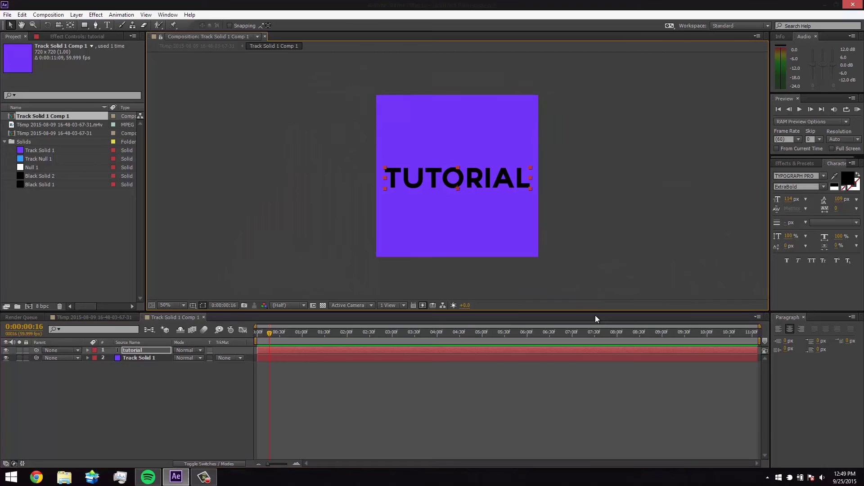
click(6, 358)
Step: In the main T6mp comp, rotate the Track Solid 1 Comp 1 layer to flip the shadow onto the ground
click(75, 318)
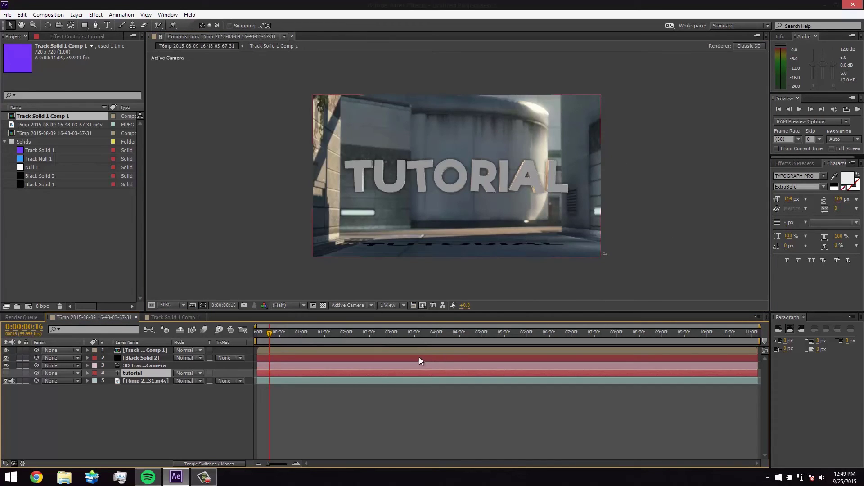
click(412, 349)
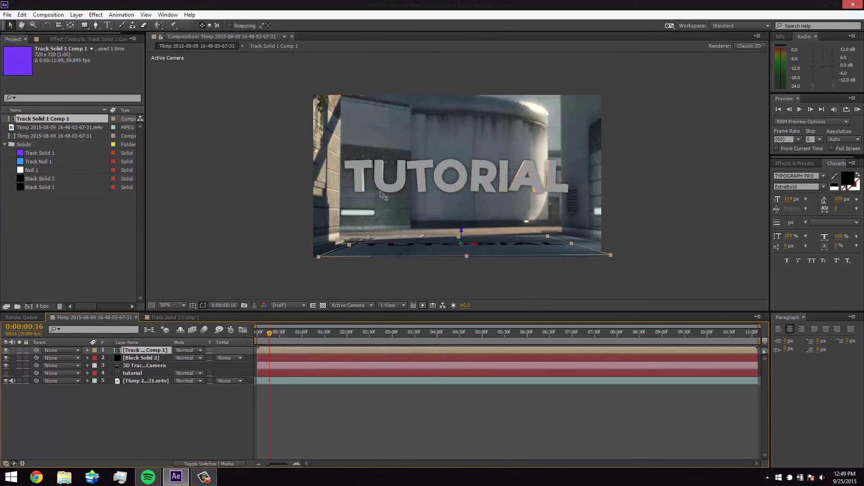
key(w)
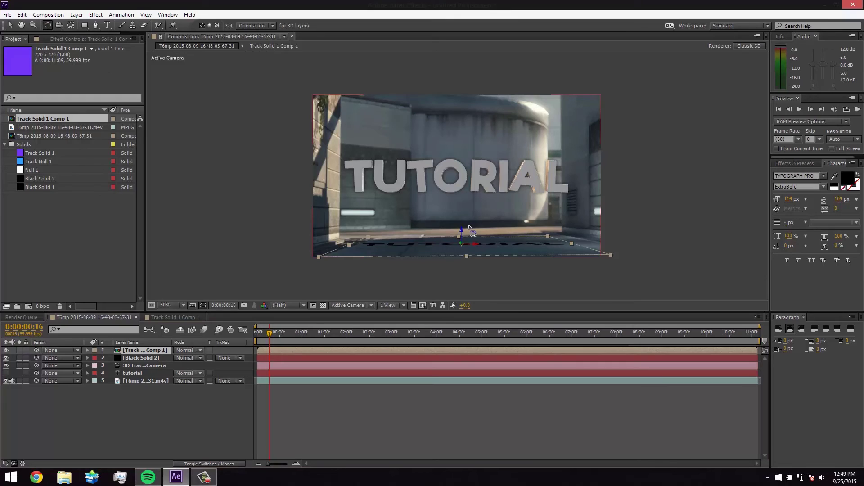
click(13, 25)
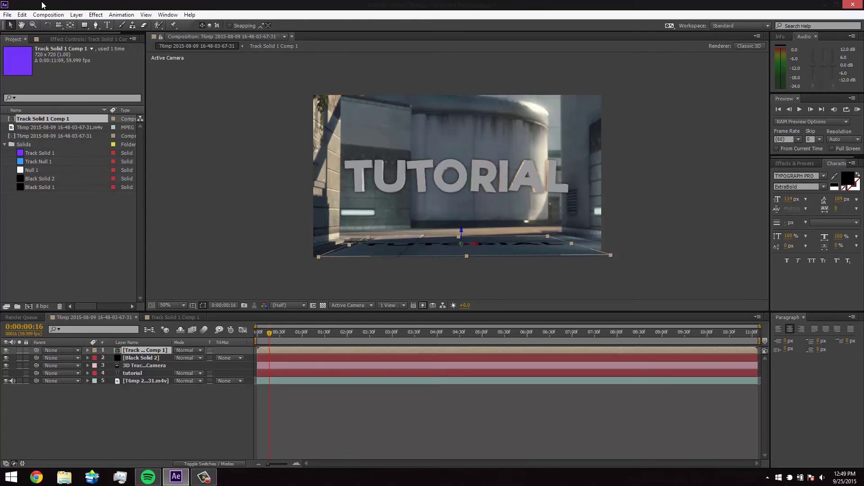
click(47, 25)
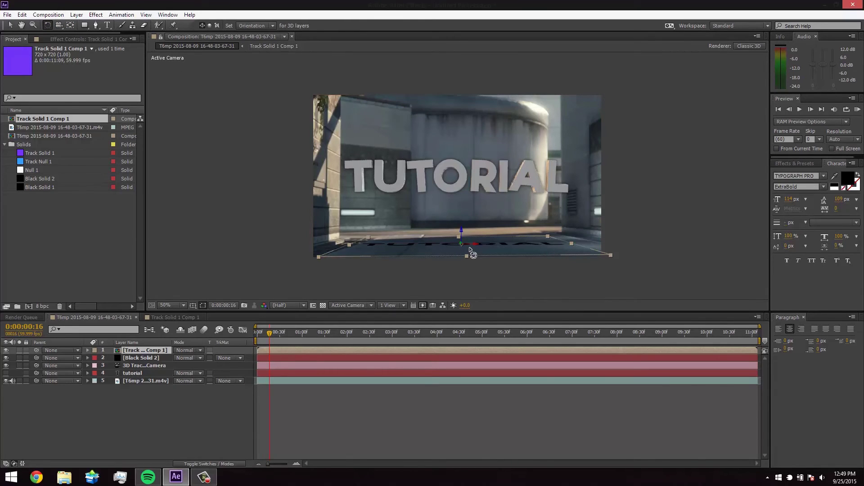
drag(471, 257, 472, 287)
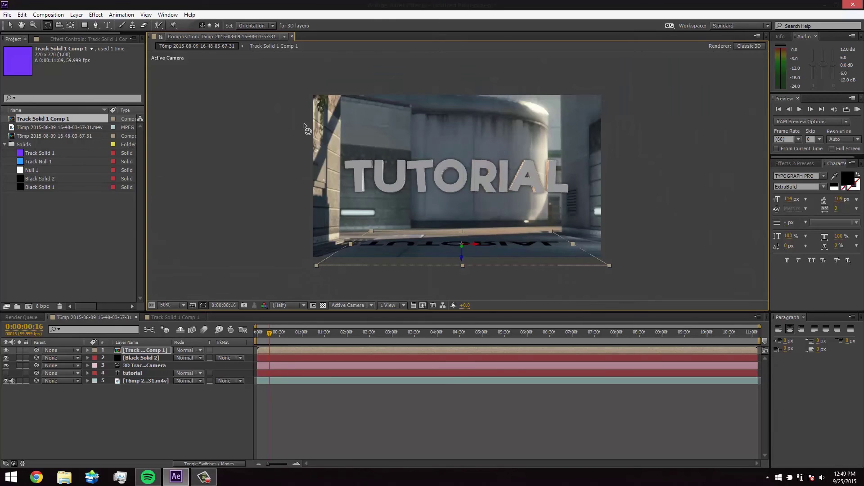
click(10, 25)
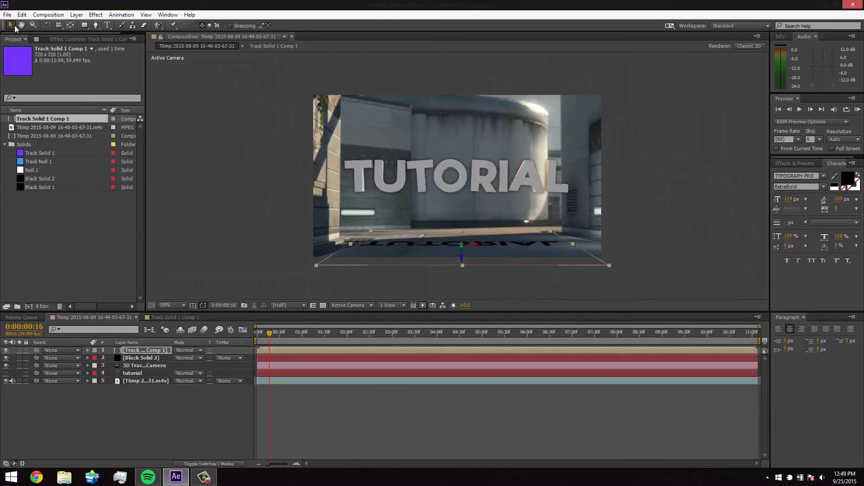
double_click(401, 145)
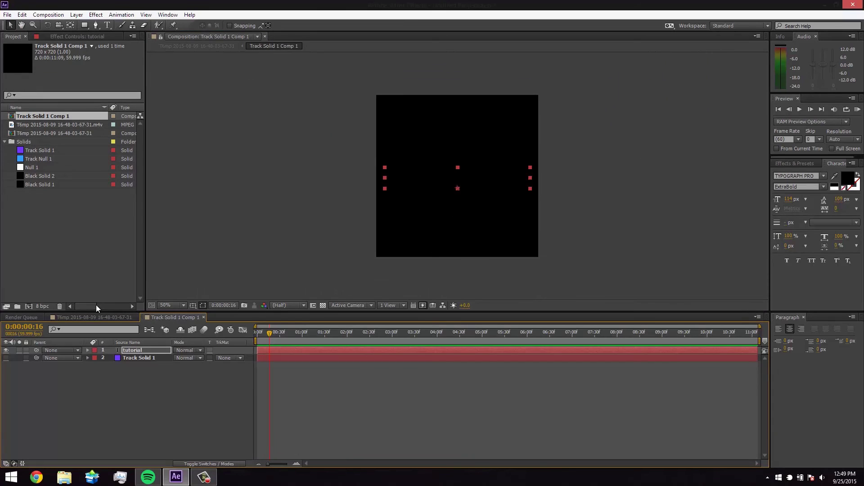
click(161, 372)
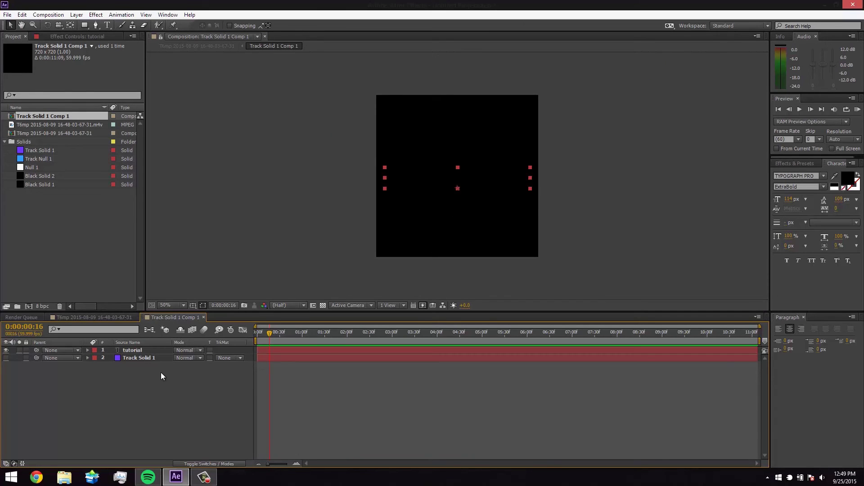
click(121, 317)
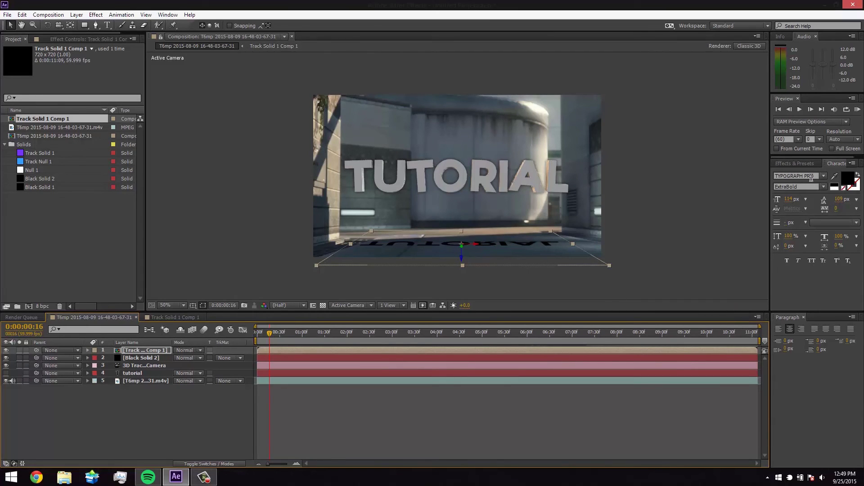
Step: Find Camera Lens Blur by searching 'lens' and apply it to the shadow layer
click(793, 164)
click(807, 174)
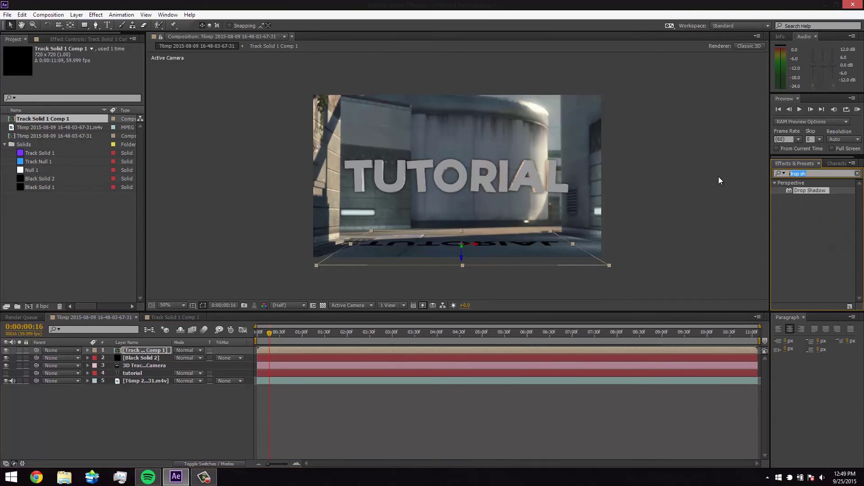
text(lens)
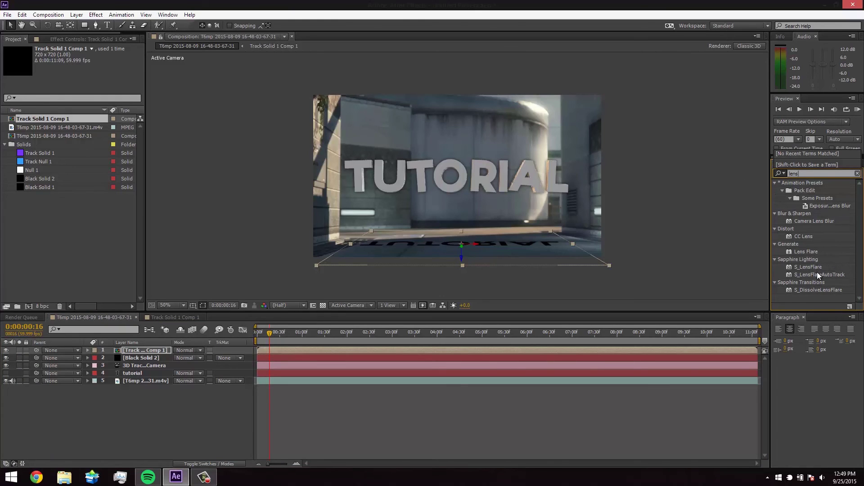
drag(819, 223, 438, 352)
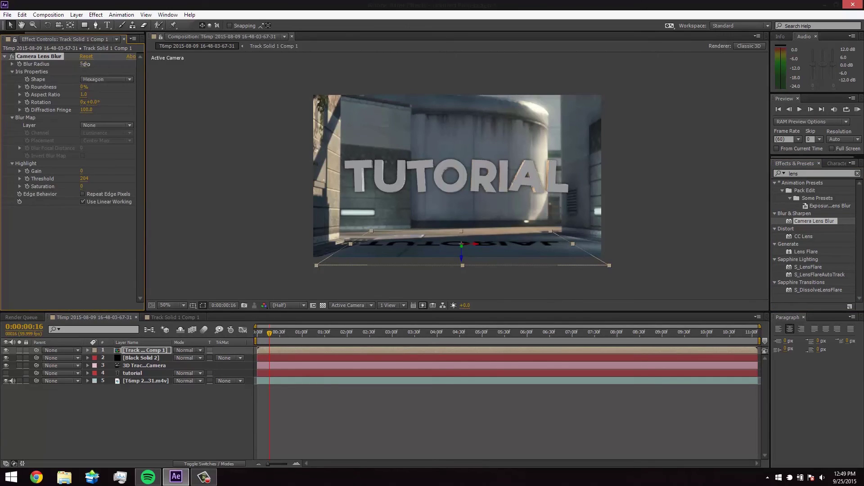
Step: Set the Camera Lens Blur radius to 10 and roundness to 59%
drag(83, 63, 93, 65)
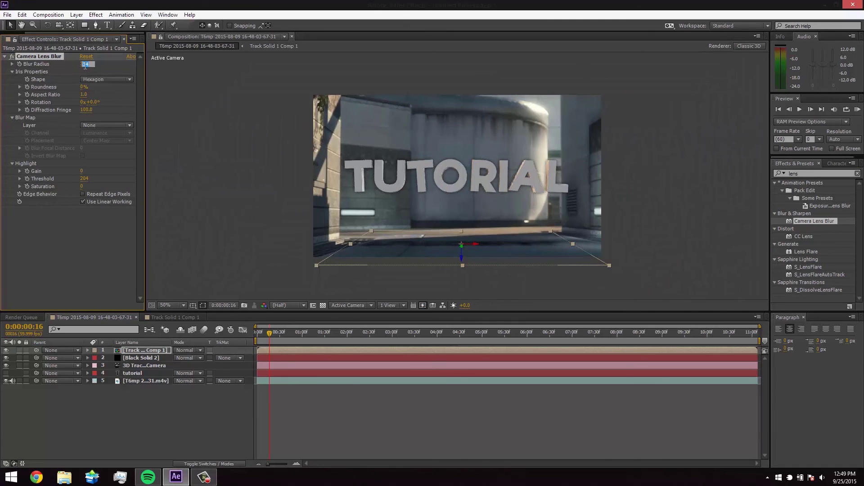
click(84, 64)
key(Return)
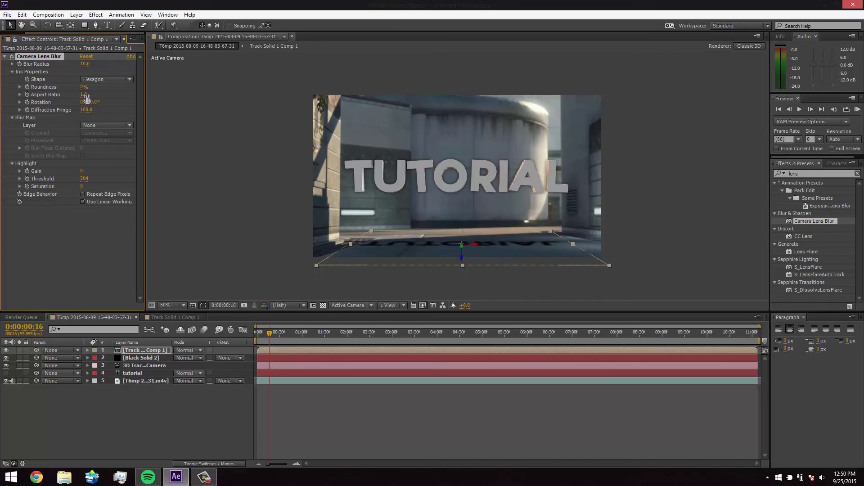
mouse_move(84, 87)
mouse_down()
mouse_move(115, 85)
mouse_move(82, 86)
mouse_up()
Step: Set the shadow layer's opacity to 40 then raise it to 56%, and raise blur radius to 15.0
click(88, 350)
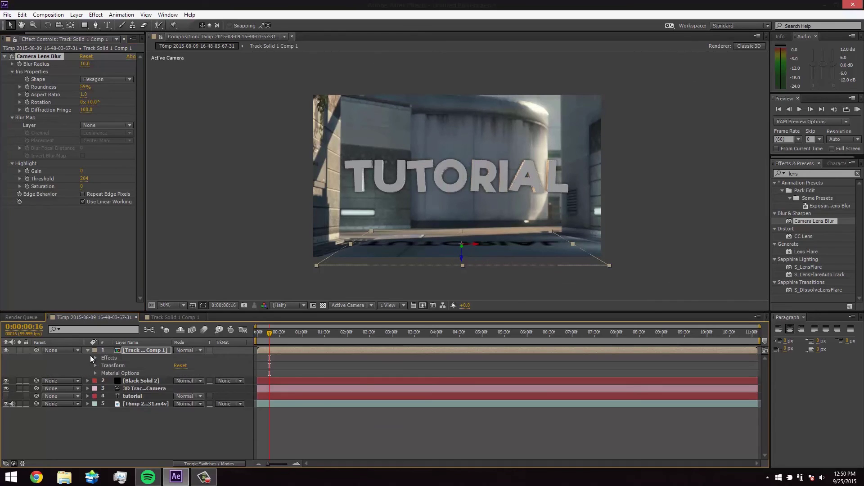
click(95, 358)
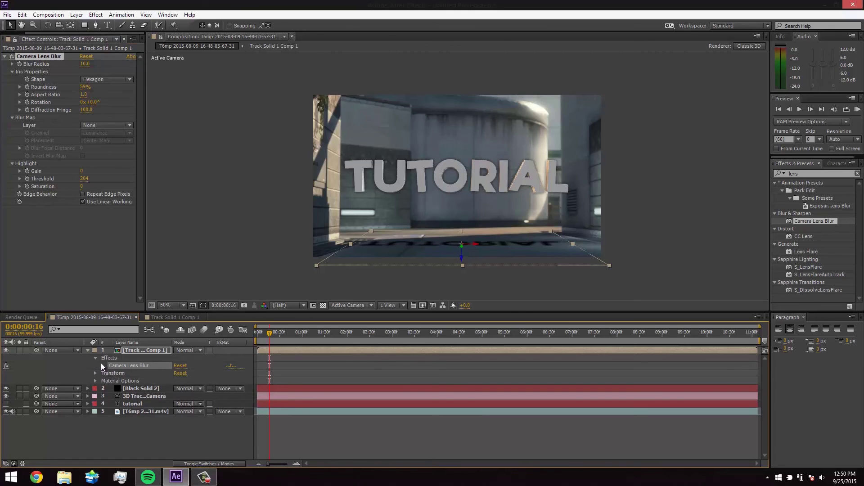
click(96, 374)
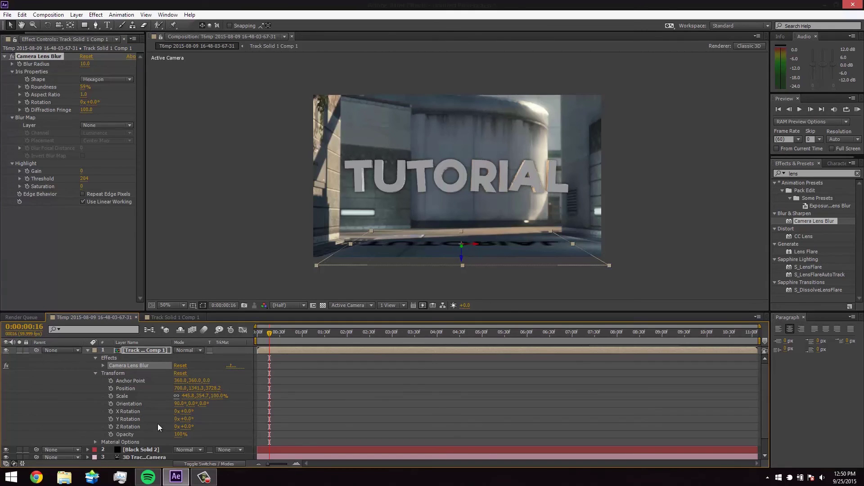
click(178, 435)
text(40)
key(Return)
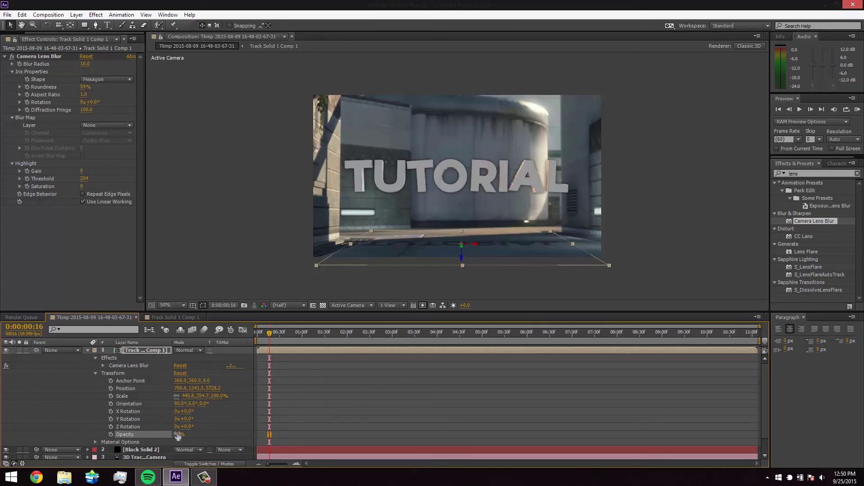
drag(178, 435, 188, 434)
drag(83, 64, 86, 68)
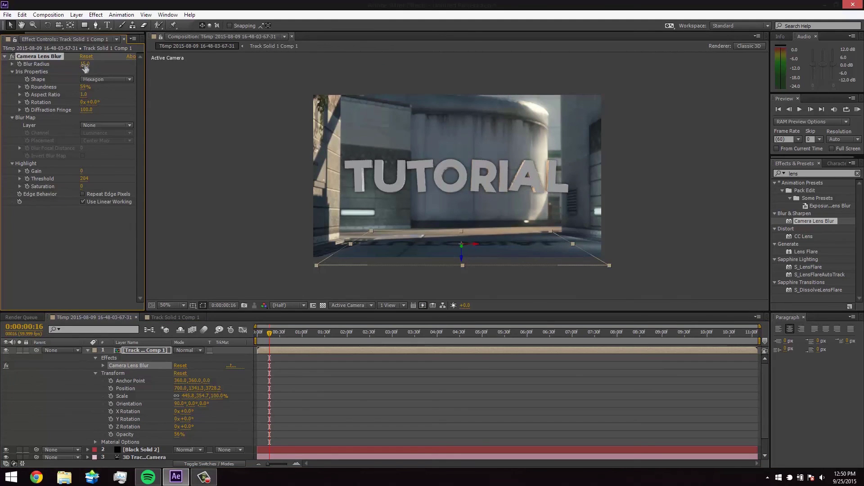
click(90, 350)
Step: Lower the shadow plane, push it farther back and shrink it from a corner, checking at 0:00:04:02
click(87, 350)
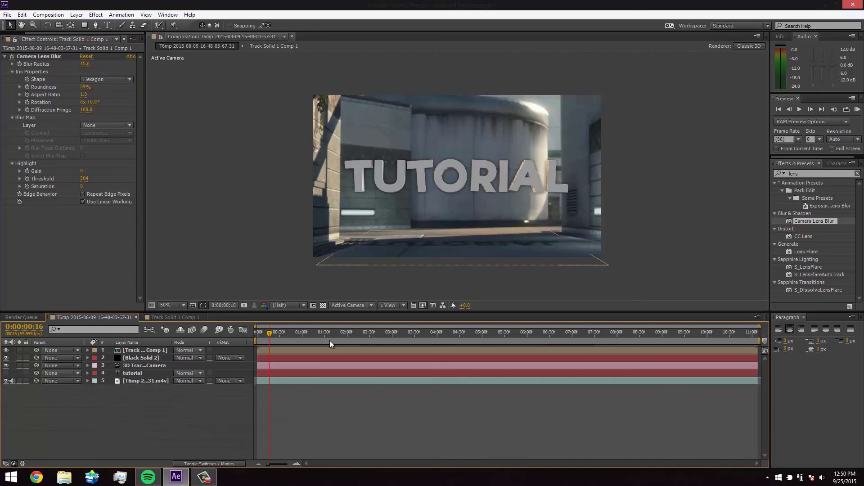
click(334, 350)
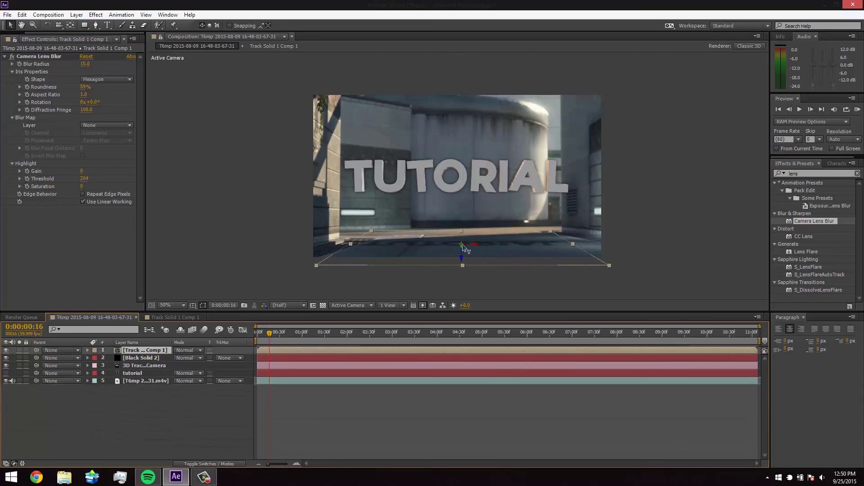
drag(462, 244, 461, 310)
drag(281, 333, 438, 334)
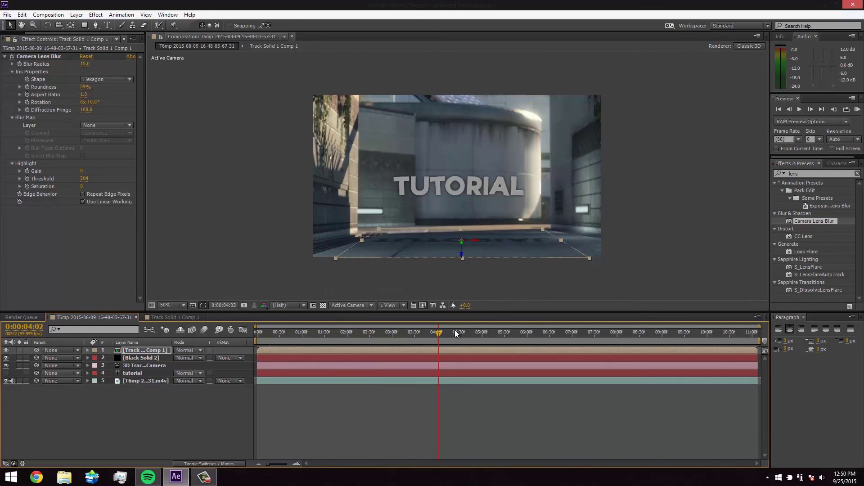
drag(464, 245, 469, 208)
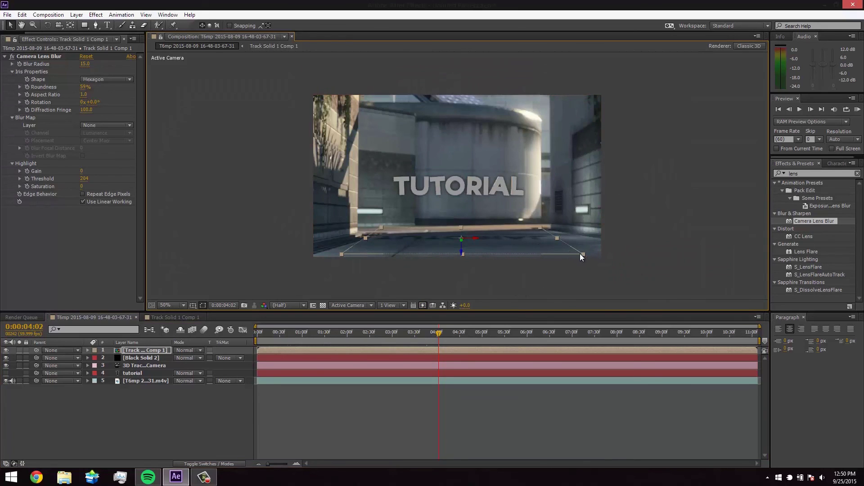
mouse_move(579, 254)
mouse_down()
mouse_move(571, 251)
mouse_move(581, 266)
mouse_up()
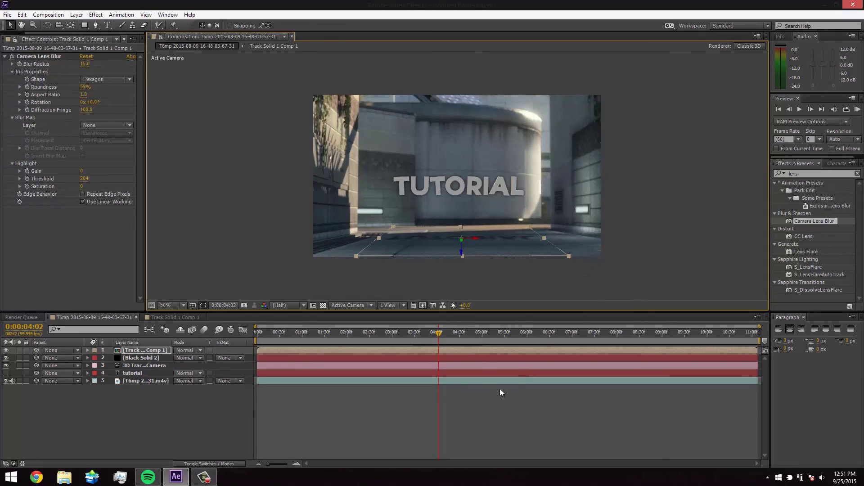
click(485, 390)
click(466, 350)
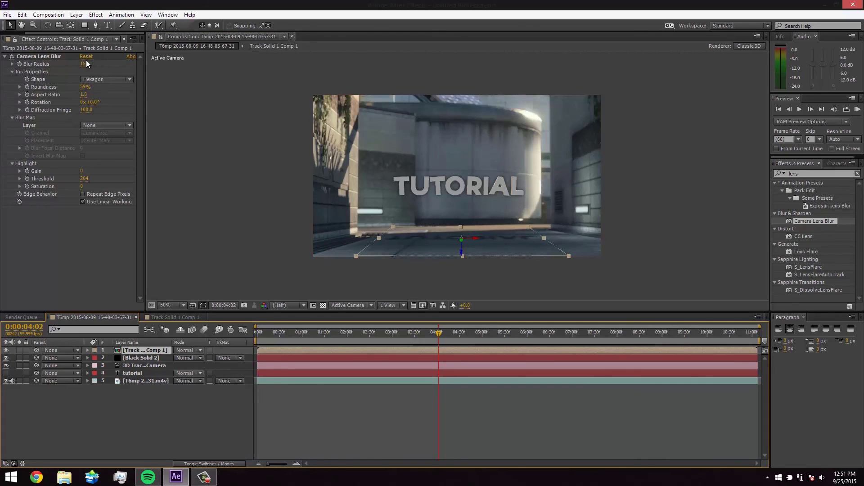
Step: Set the shadow's lens blur to radius 20.0, threshold 264 and gain 15, then return to the clip start
drag(85, 63, 85, 94)
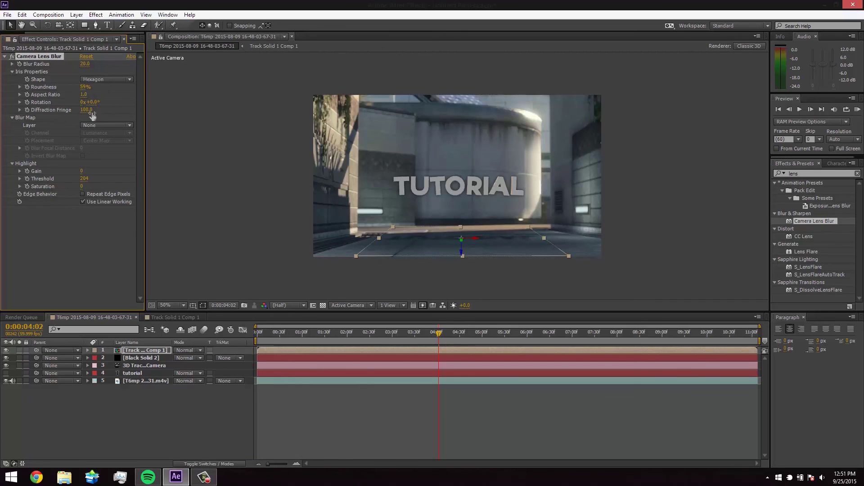
drag(85, 179, 86, 171)
click(83, 171)
text(15)
key(Return)
click(458, 418)
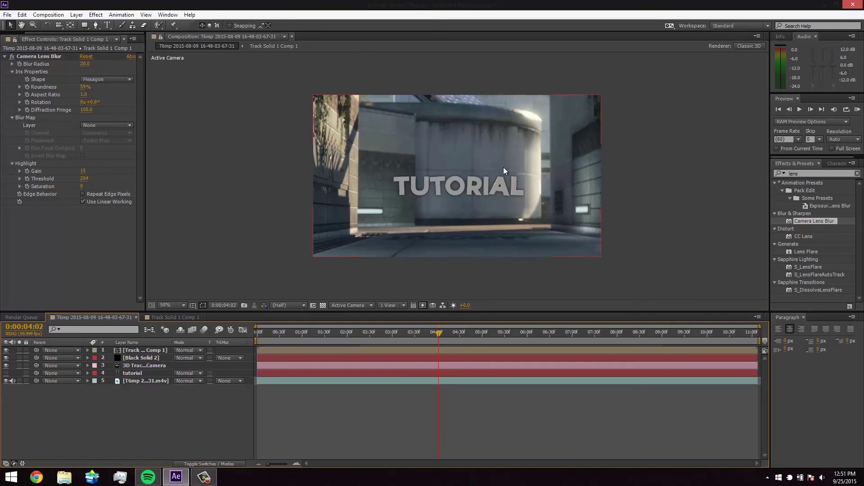
drag(354, 331, 251, 333)
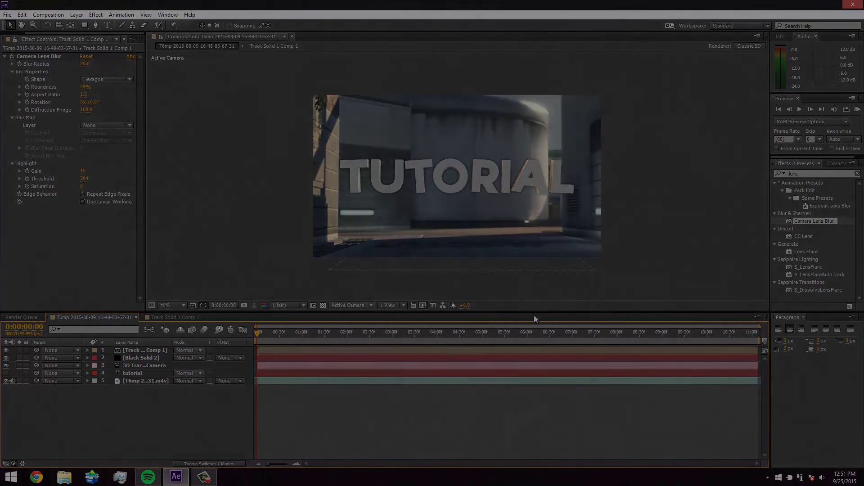